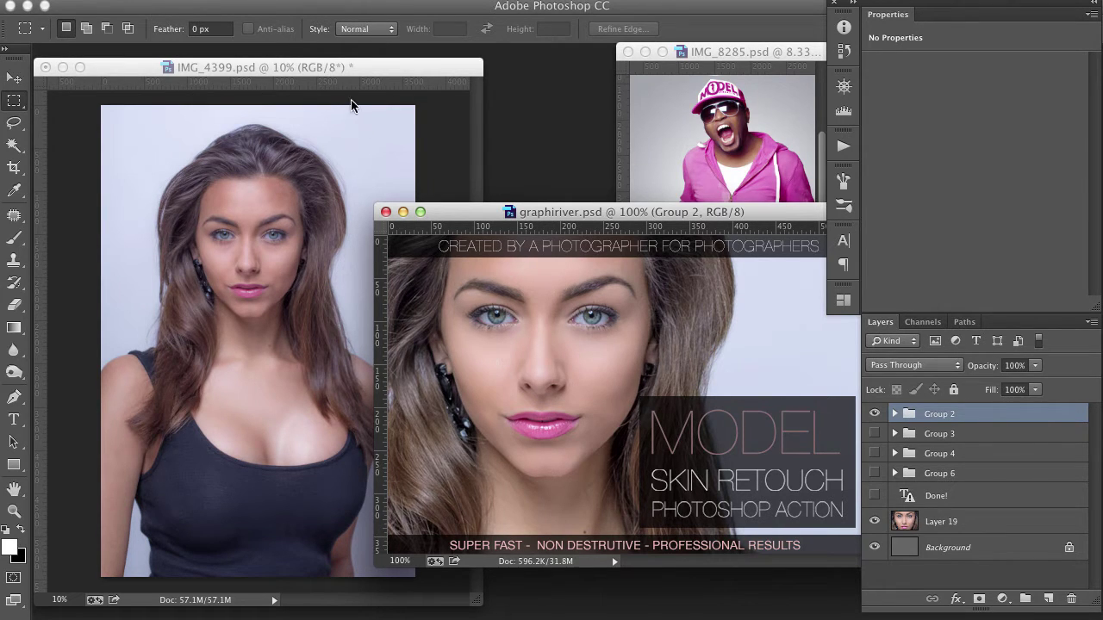
# Bring the IMG_4399 portrait forward, zoom in to inspect the skin, then select the Move tool.
pyautogui.click(345, 67)
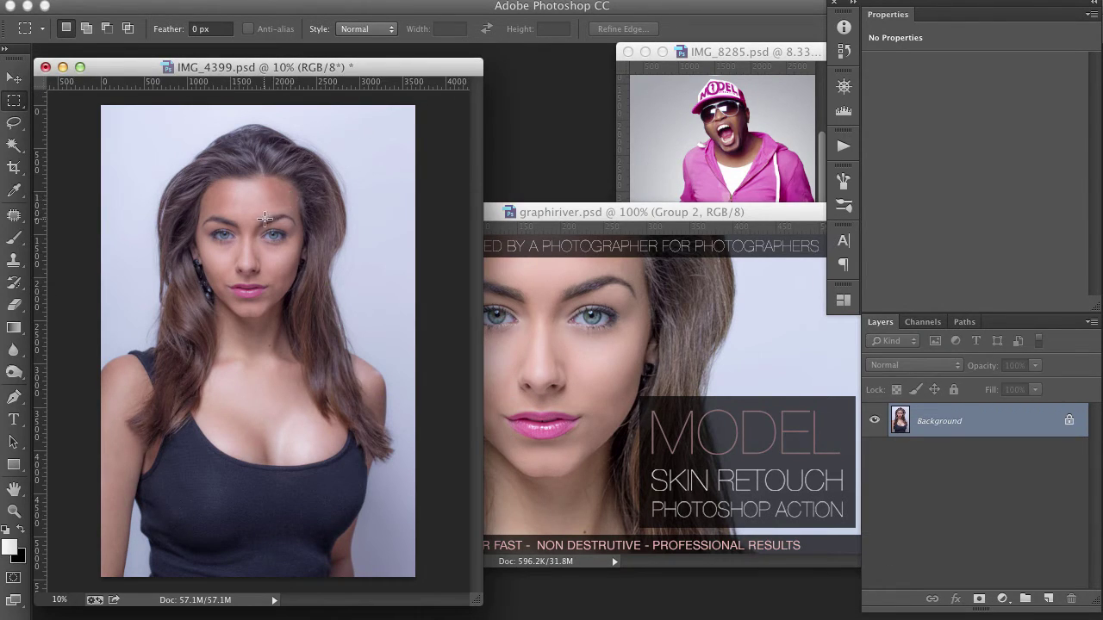
pyautogui.scroll(3, 242, 237)
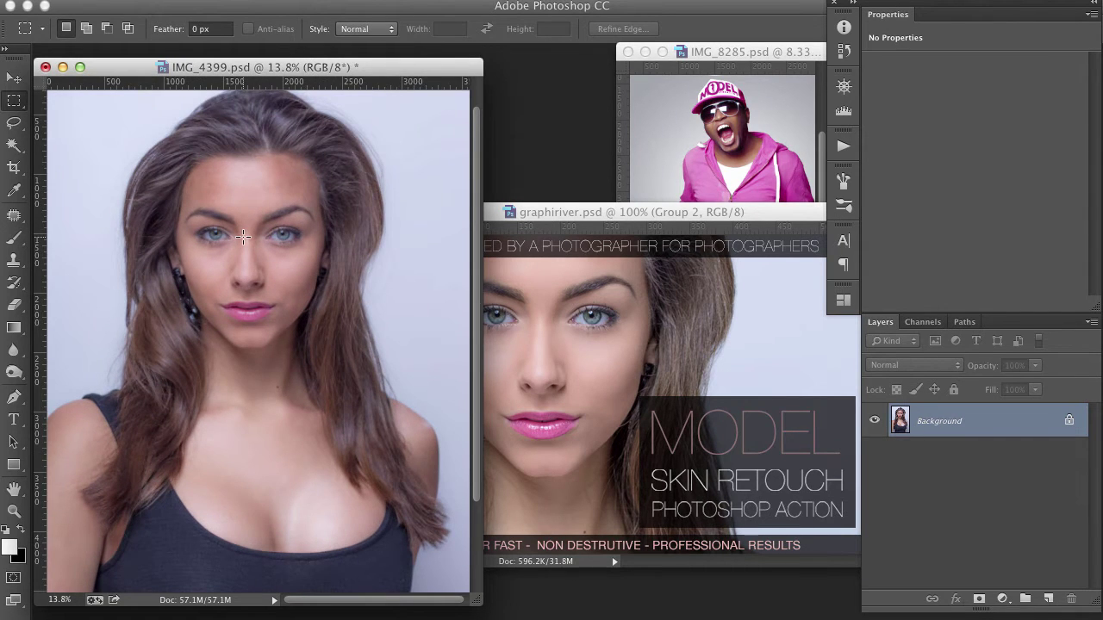
pyautogui.scroll(5, 243, 236)
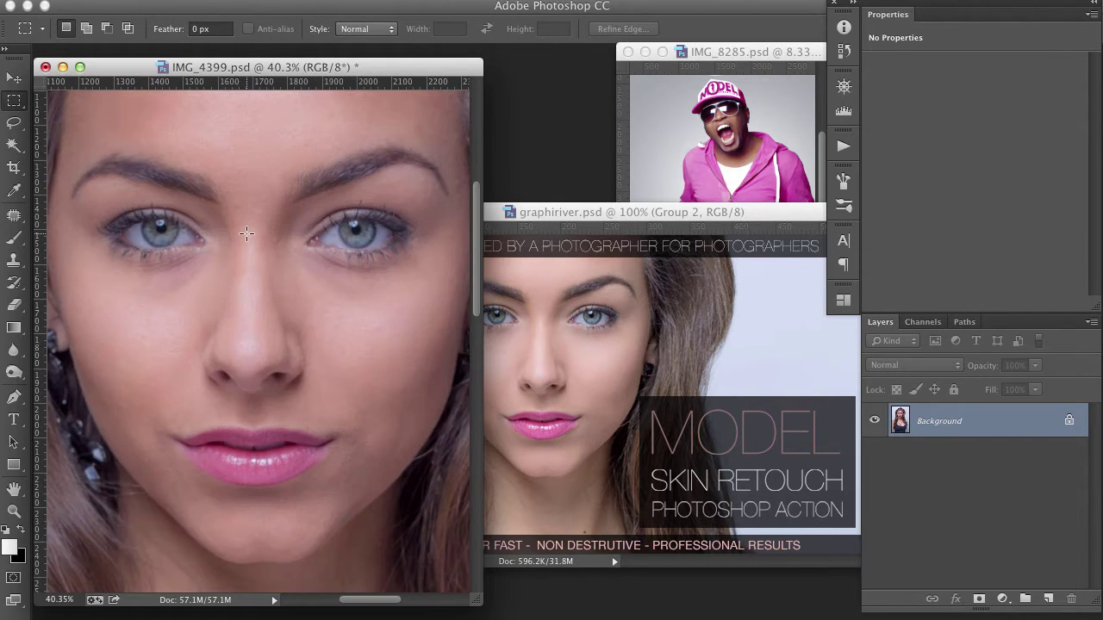
pyautogui.scroll(-2, 246, 232)
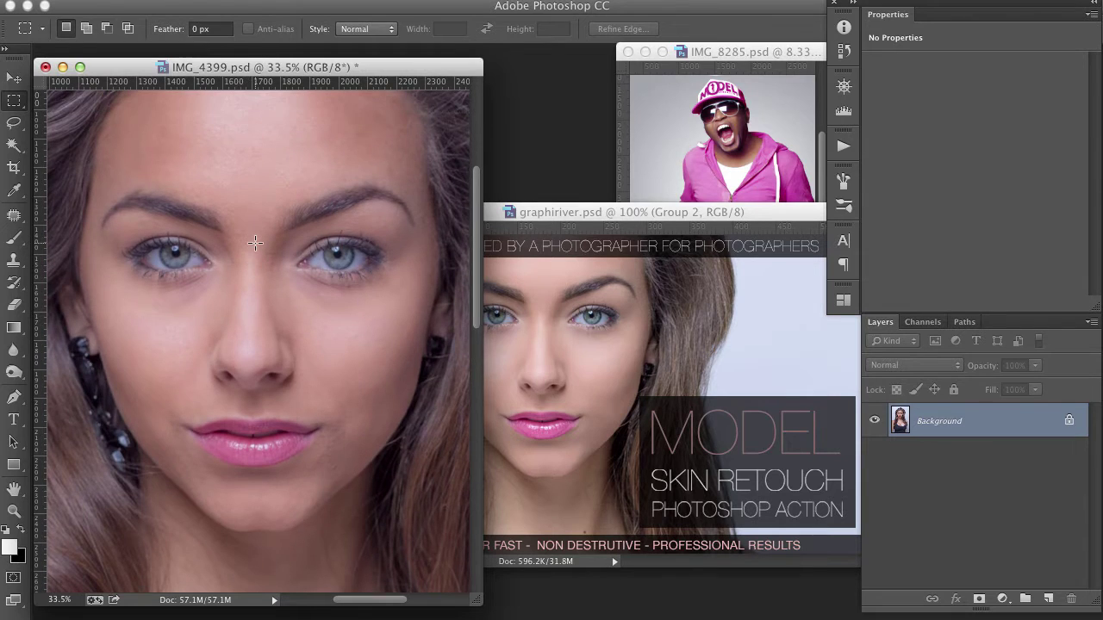
pyautogui.scroll(2, 256, 242)
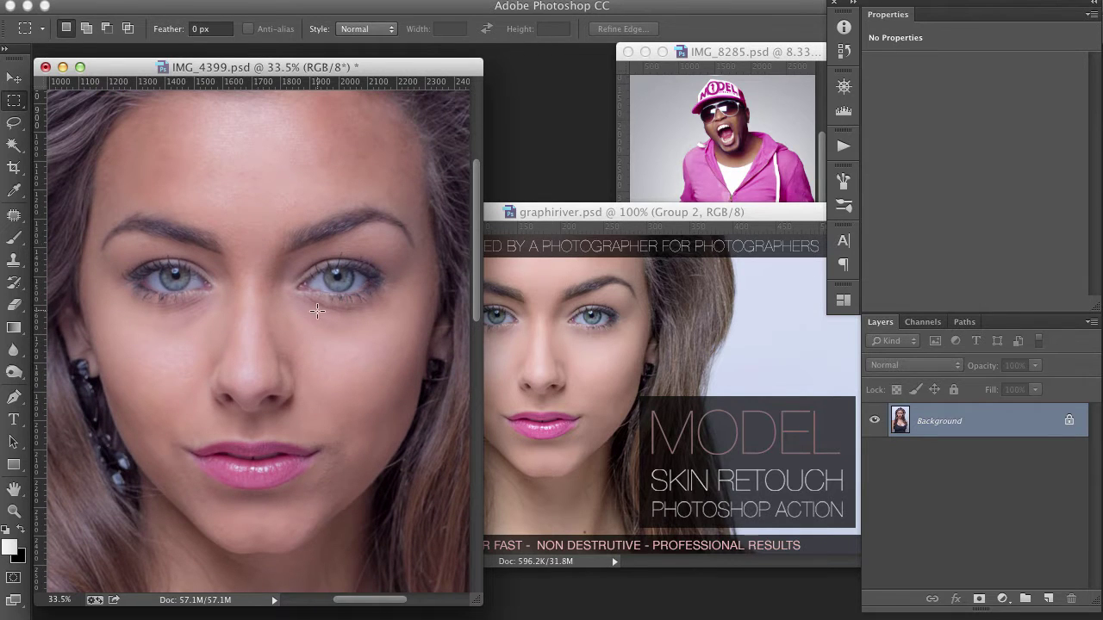
pyautogui.scroll(-1, 317, 311)
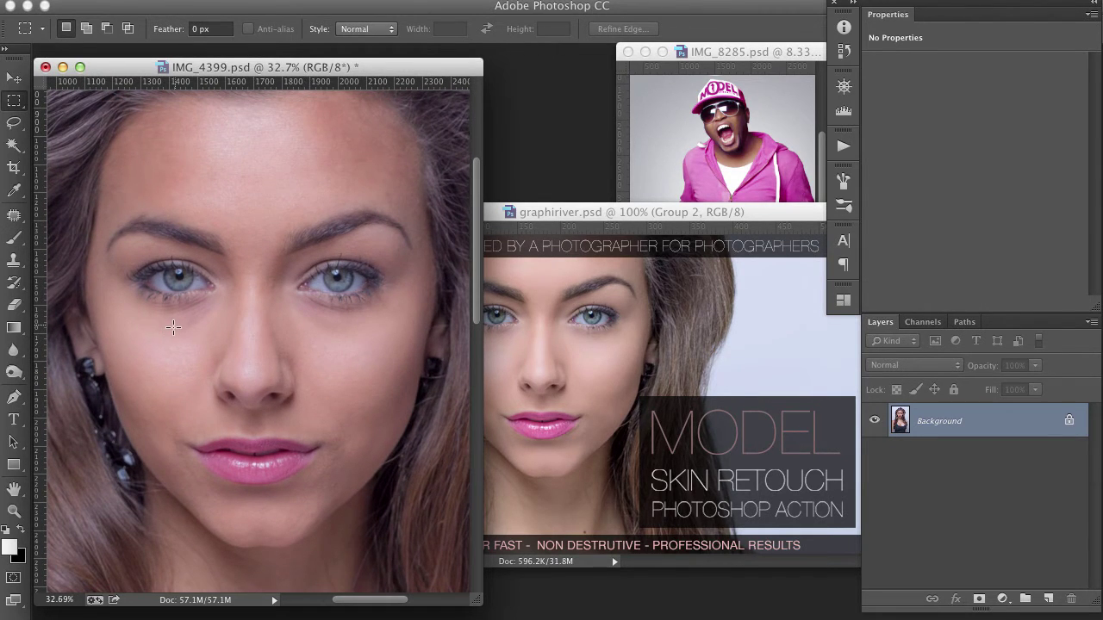
pyautogui.scroll(-6, 197, 316)
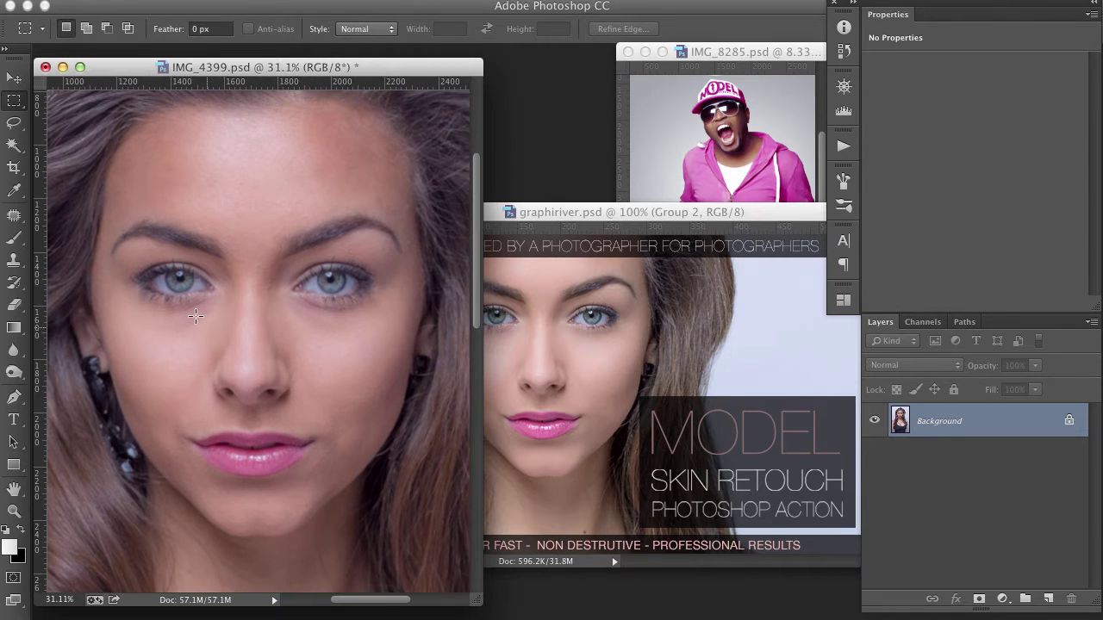
pyautogui.scroll(-1, 190, 316)
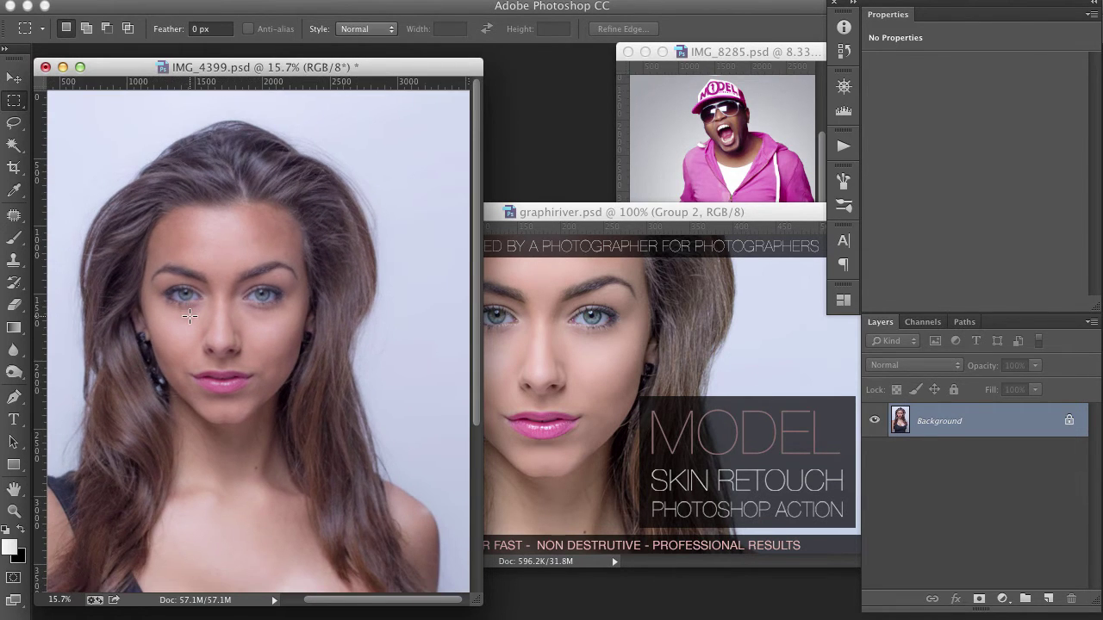
pyautogui.scroll(-2, 190, 317)
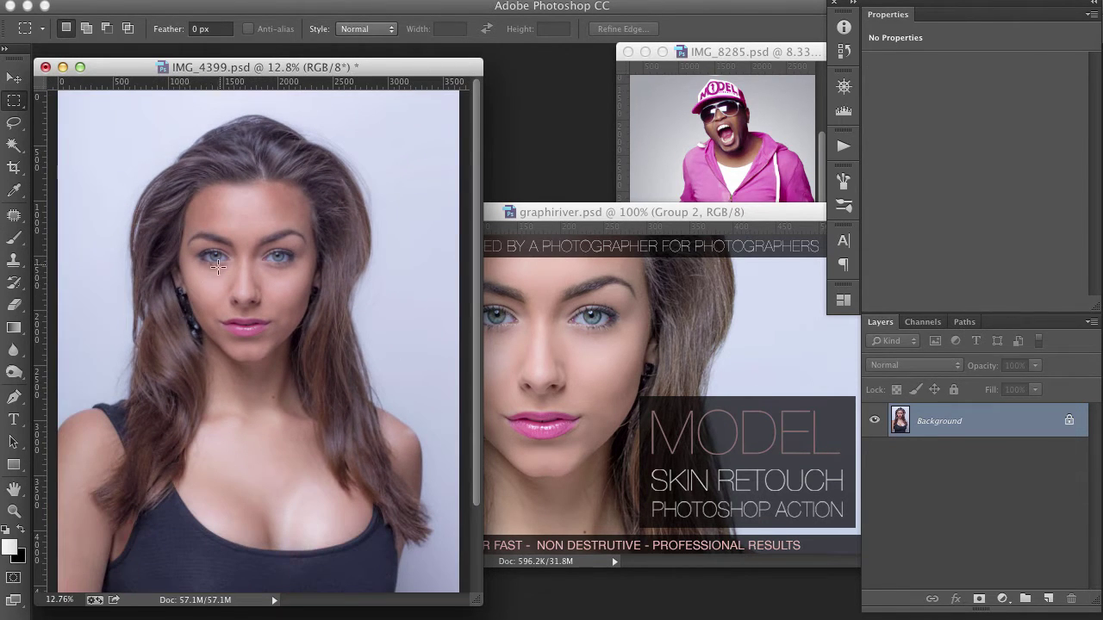
pyautogui.click(14, 78)
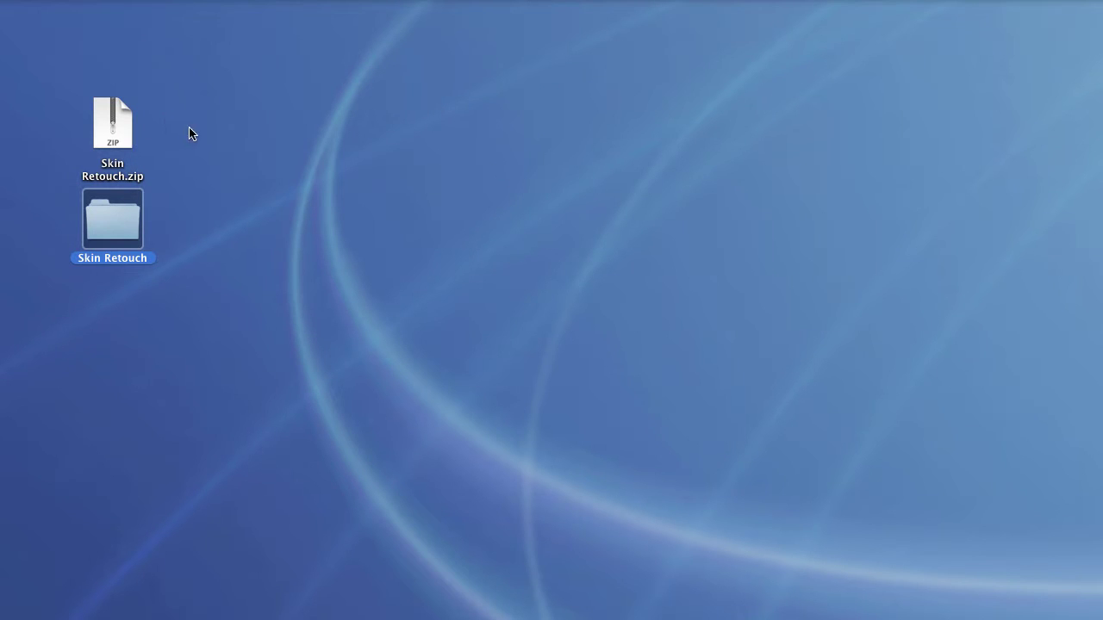
# Open the Skin Retouch folder on the desktop and show its files in icon view.
pyautogui.click(112, 231)
pyautogui.doubleClick(111, 231)
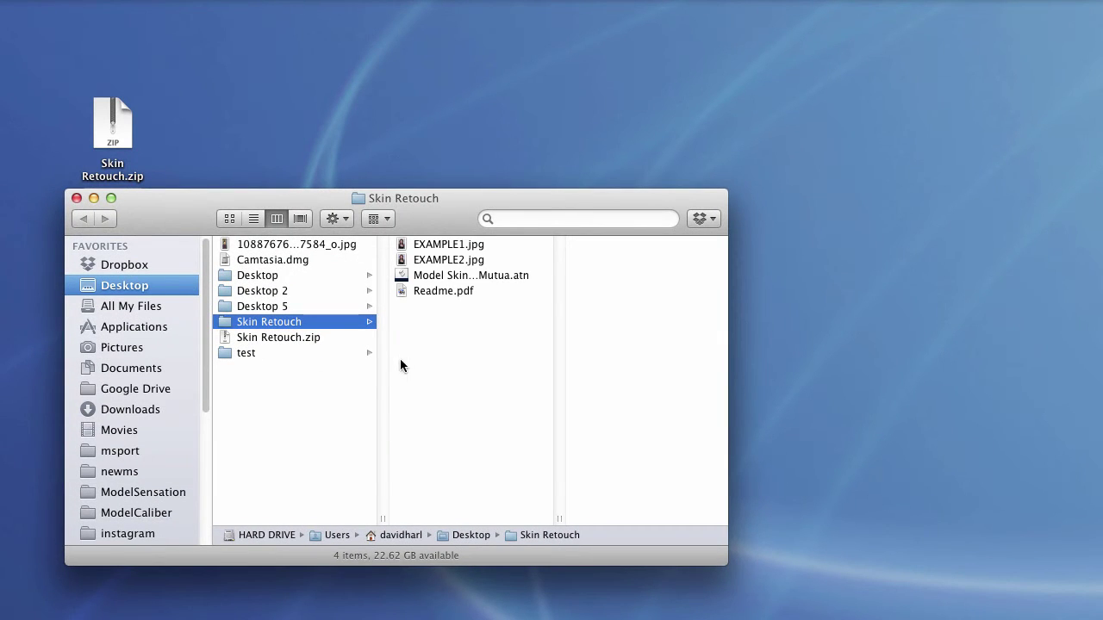
pyautogui.click(227, 216)
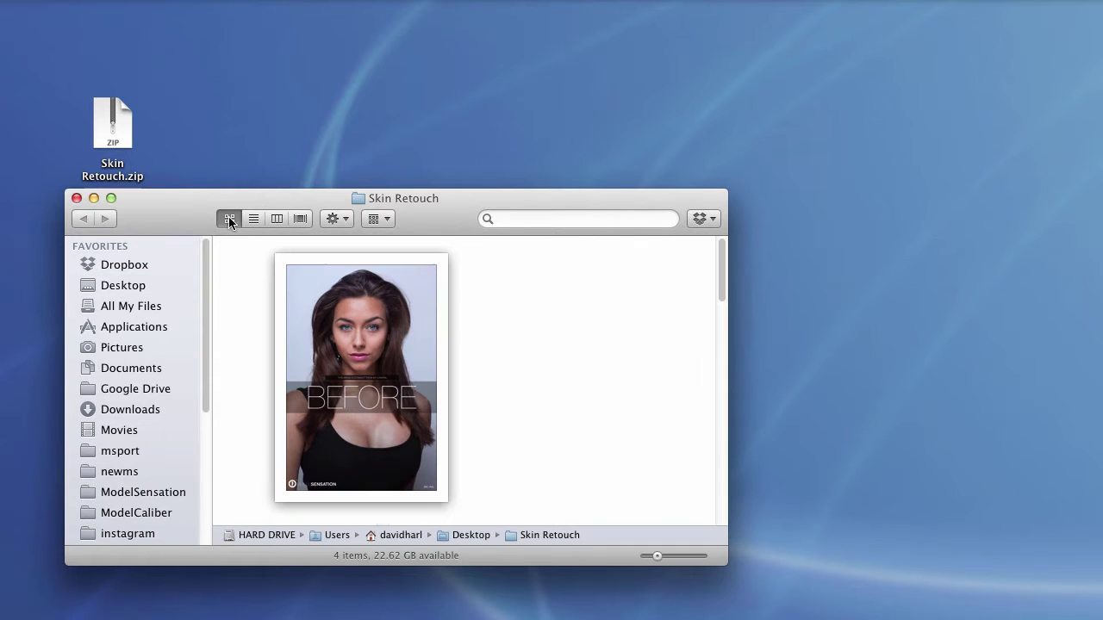
pyautogui.scroll(-10, 366, 291)
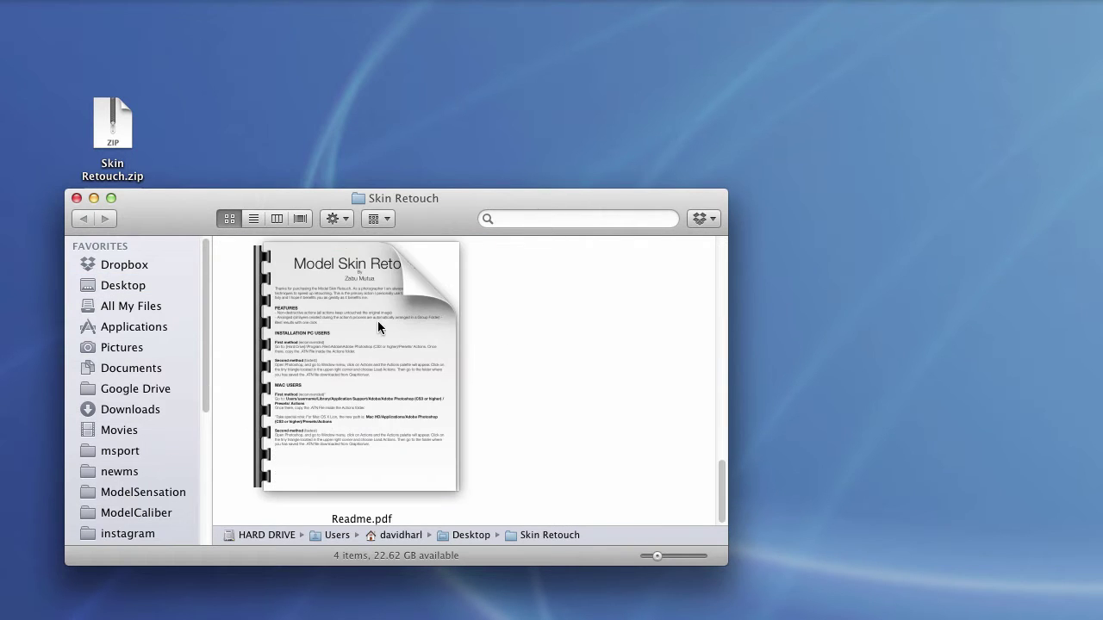
pyautogui.scroll(10, 378, 320)
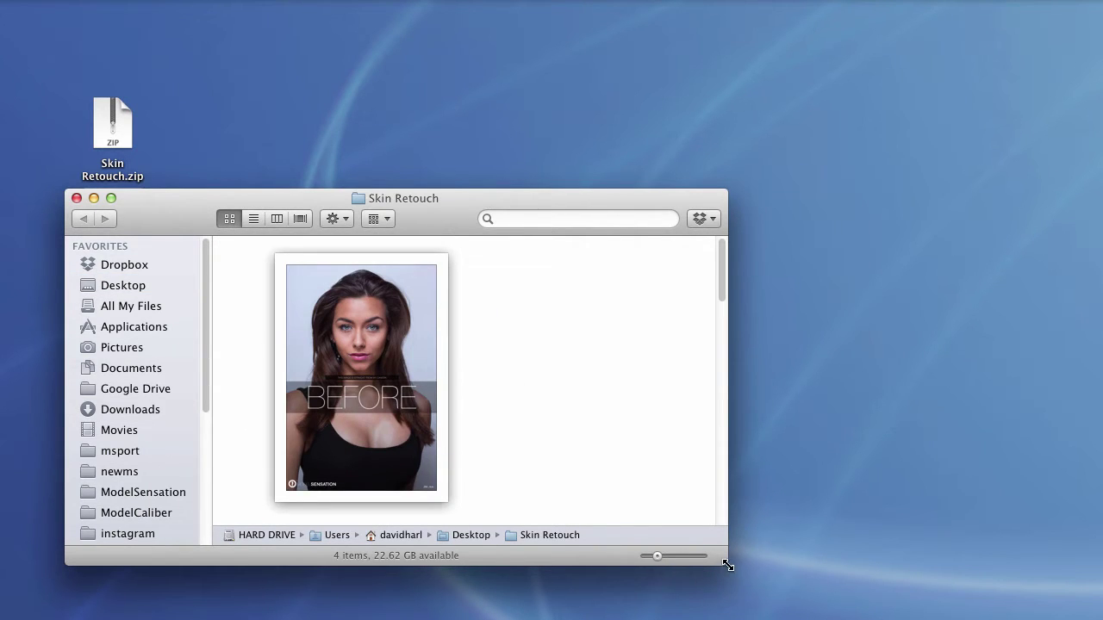
# Widen the folder window, browse the example images, action file and Readme.pdf, then return to Photoshop.
pyautogui.moveTo(726, 562); pyautogui.dragTo(906, 555)
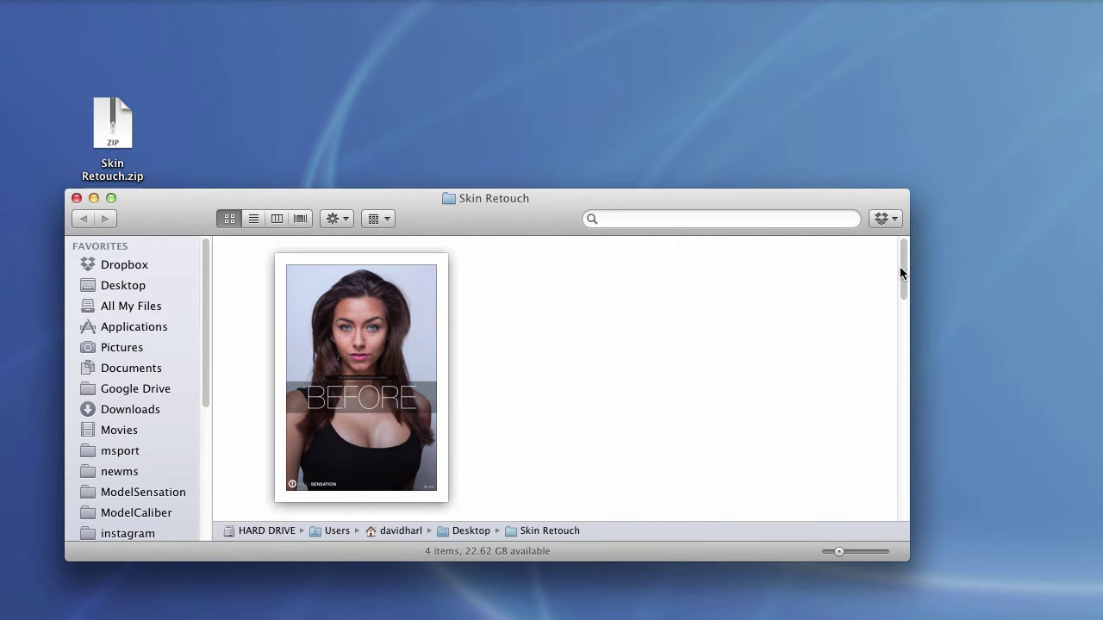
pyautogui.moveTo(901, 269); pyautogui.dragTo(888, 411)
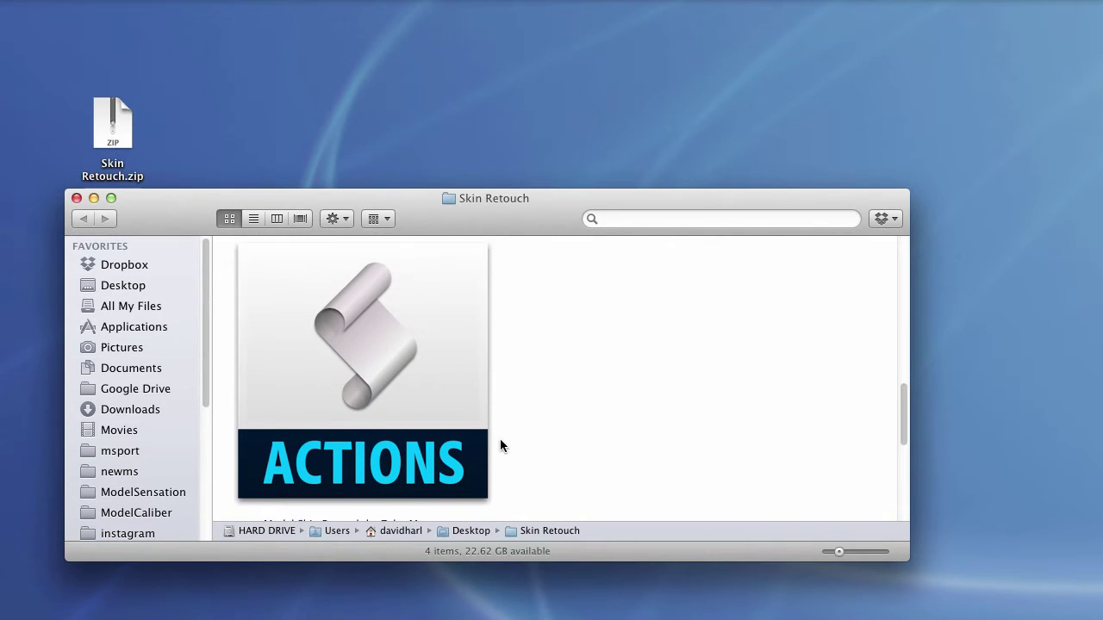
pyautogui.scroll(-3, 501, 441)
pyautogui.scroll(5, 500, 437)
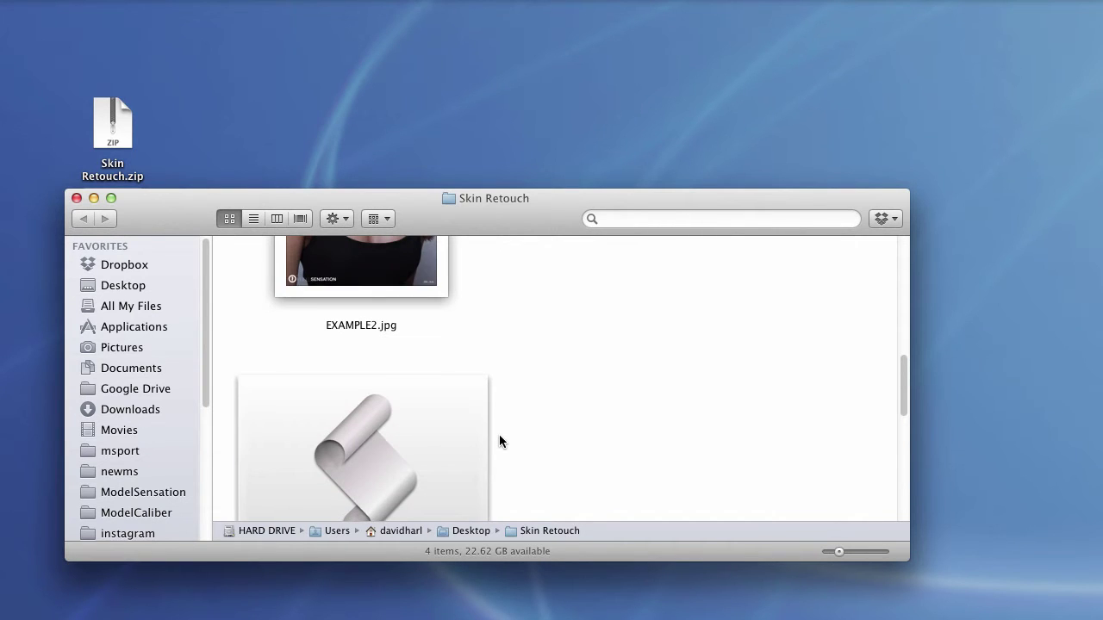
pyautogui.scroll(-5, 498, 433)
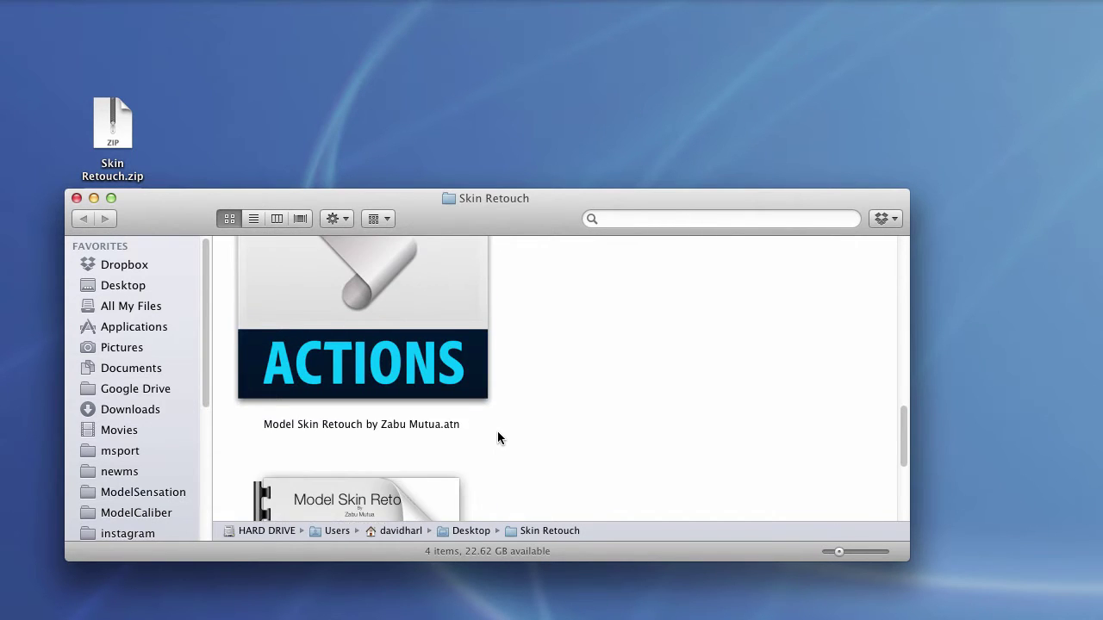
pyautogui.scroll(3, 497, 438)
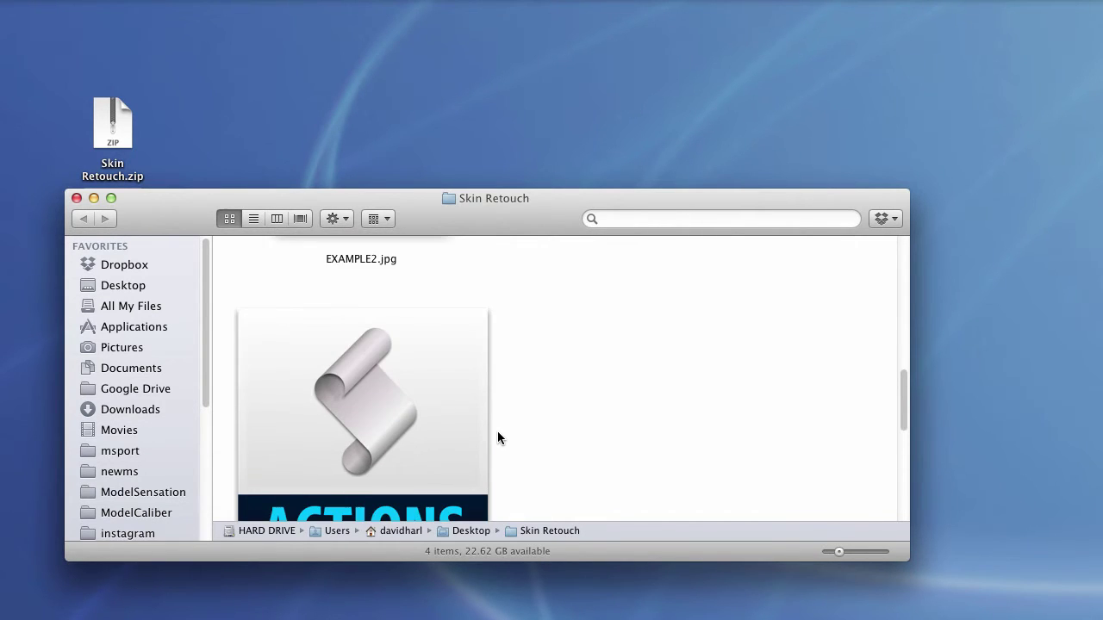
pyautogui.click(416, 401)
pyautogui.click(655, 406)
pyautogui.scroll(-5, 464, 362)
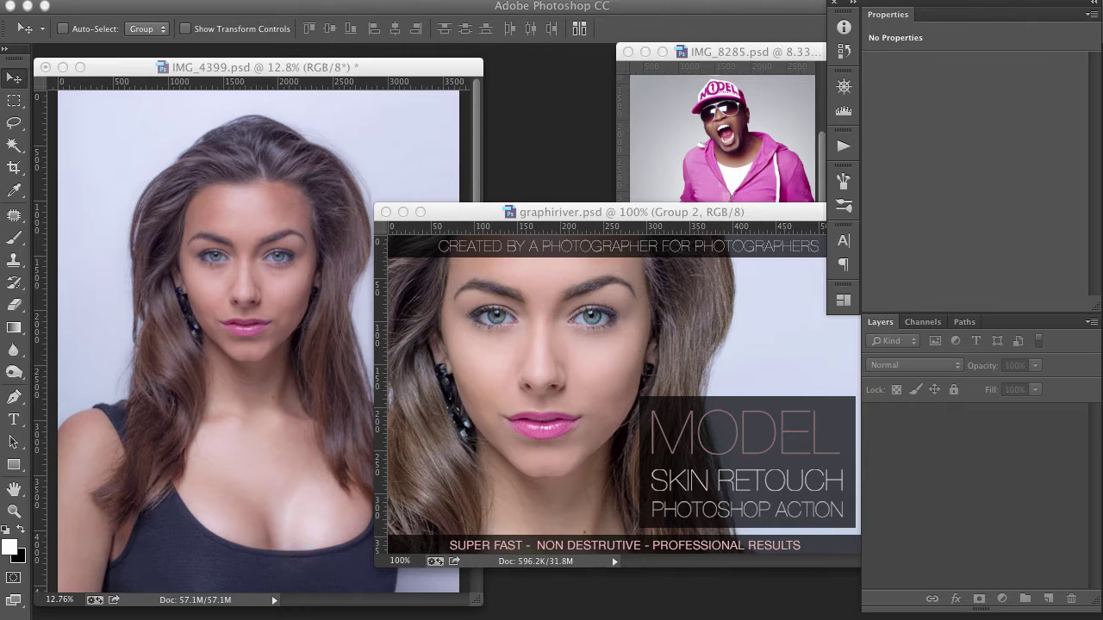
pyautogui.click(715, 289)
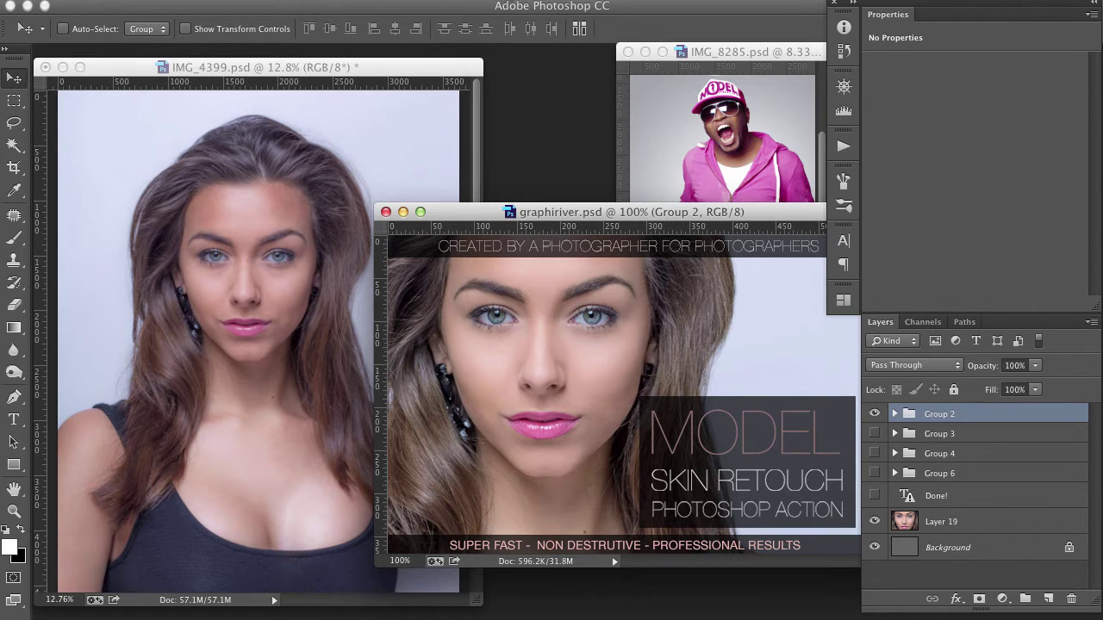
# Load the Model Skin Retouch .atn action set from Desktop > Skin Retouch into the Actions panel.
pyautogui.click(496, 1)
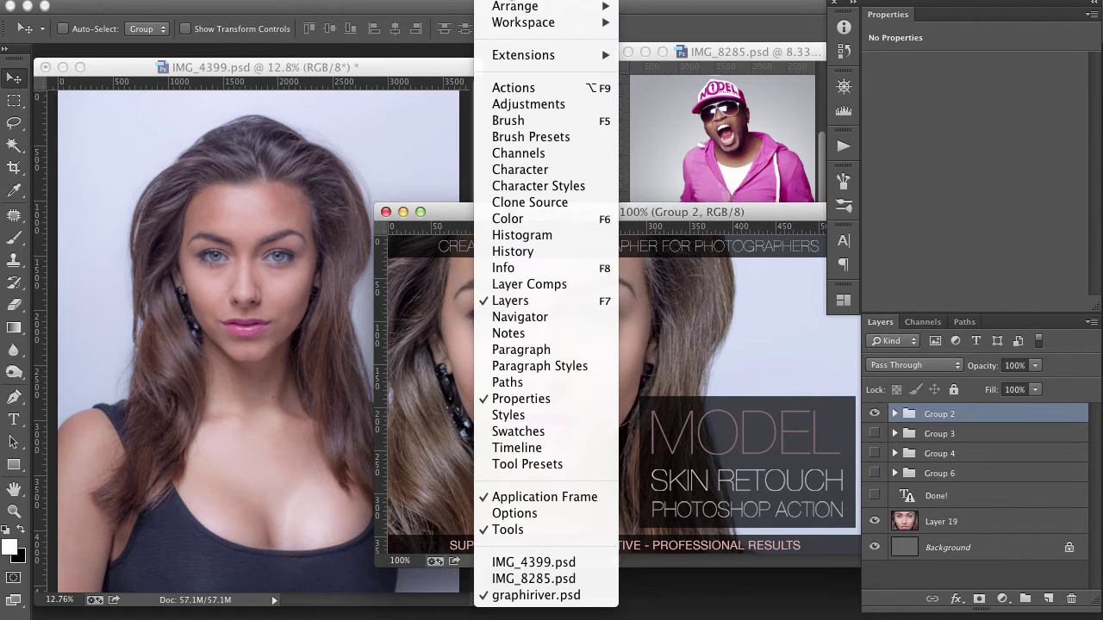
pyautogui.click(517, 89)
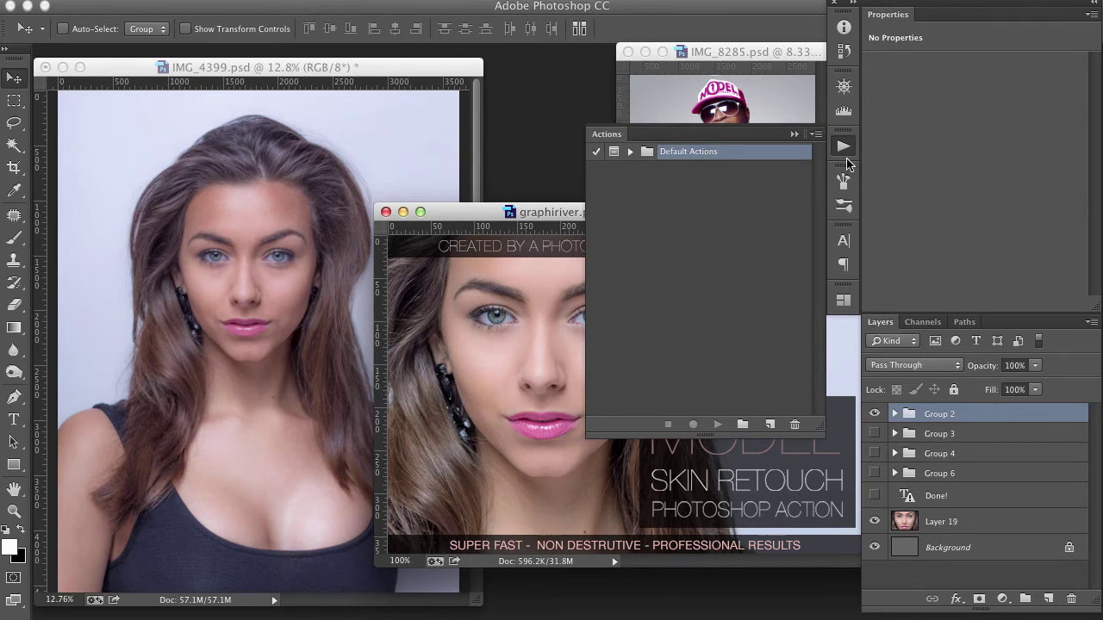
pyautogui.click(814, 135)
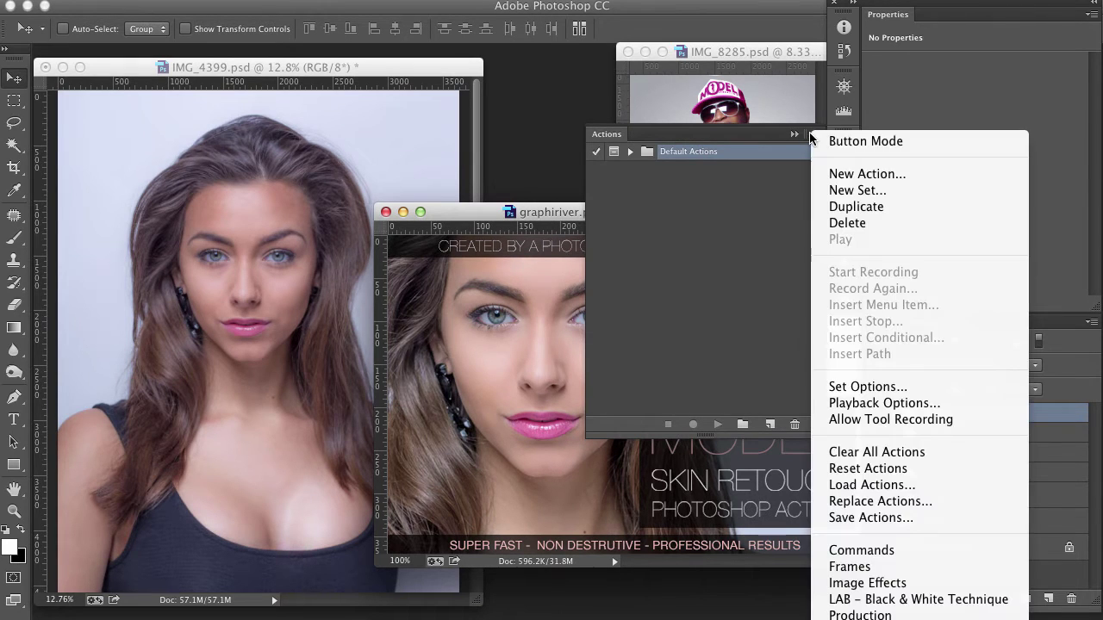
pyautogui.click(859, 487)
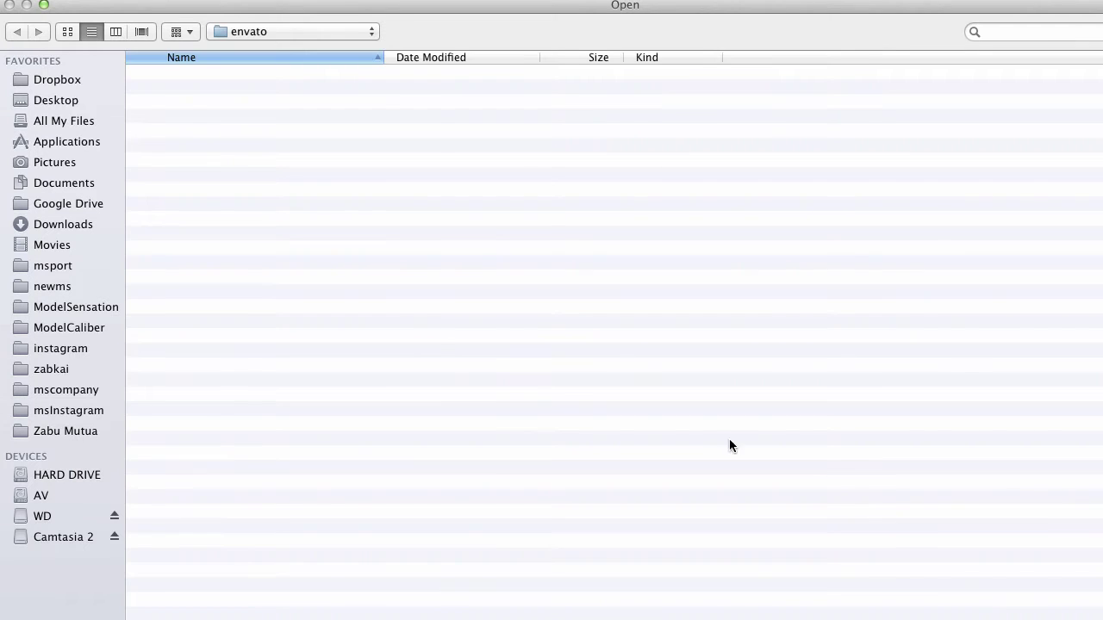
pyautogui.click(56, 100)
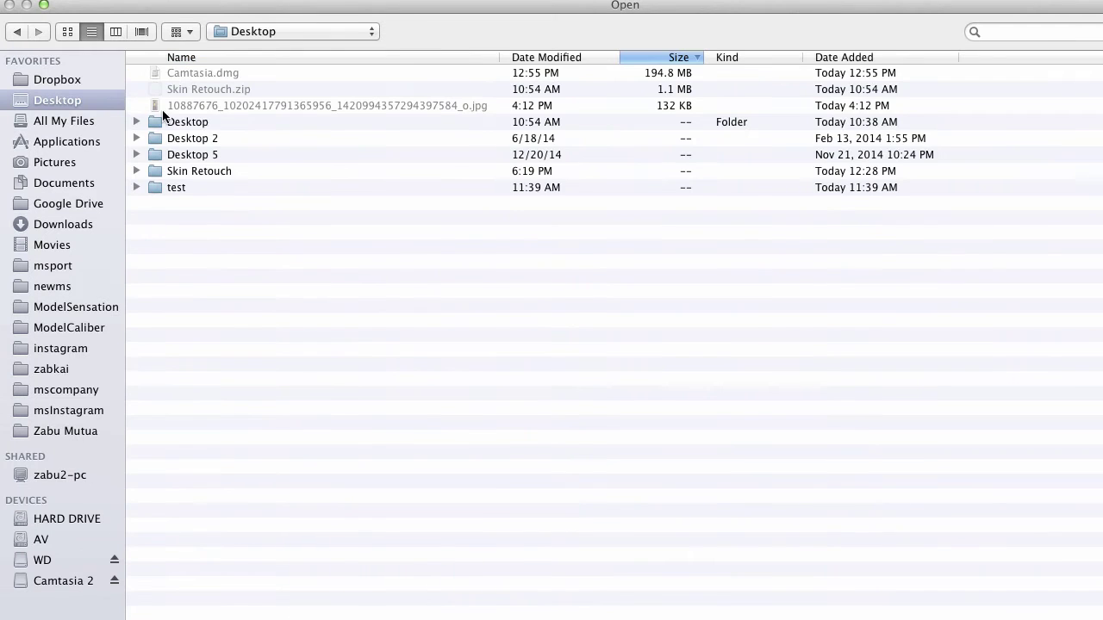
pyautogui.click(197, 172)
pyautogui.doubleClick(197, 171)
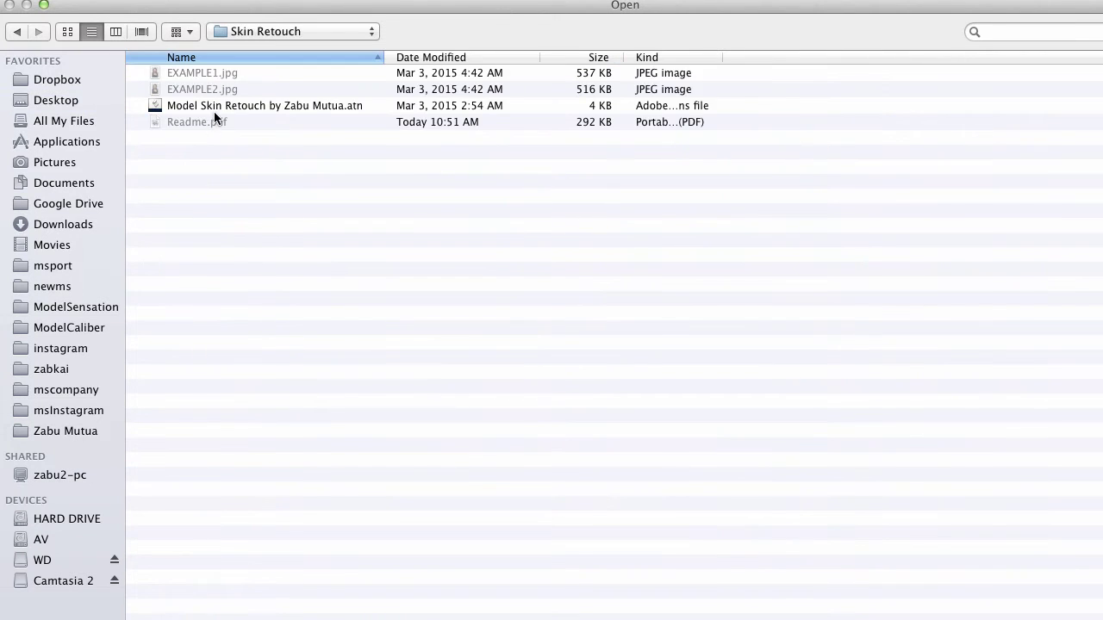
pyautogui.click(219, 107)
pyautogui.doubleClick(219, 106)
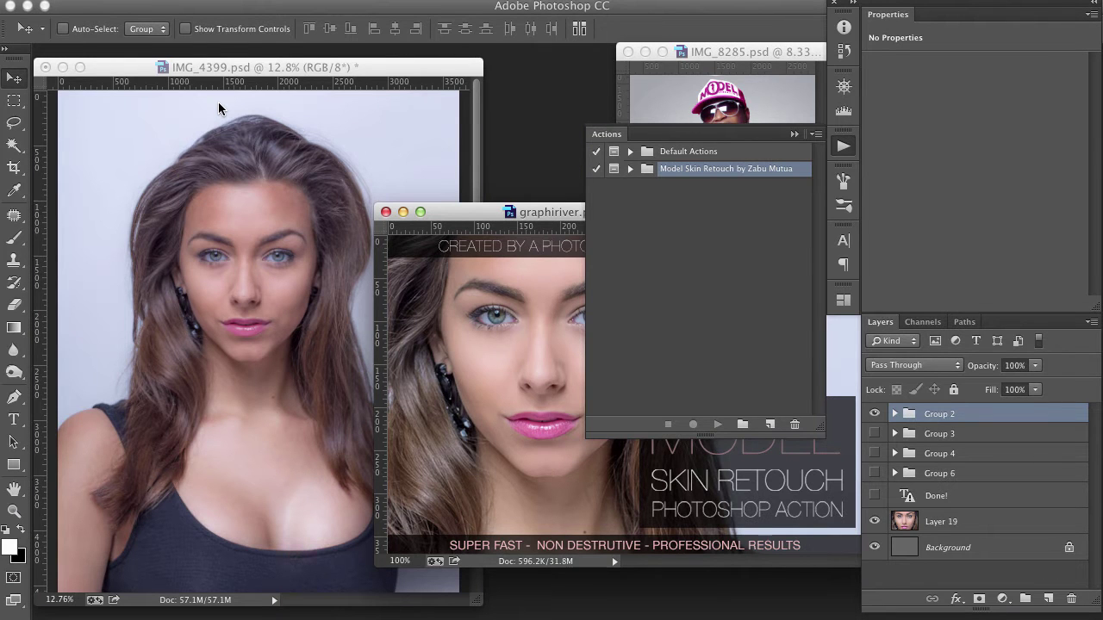
# Expand the Model Skin Retouch set, select its action, and shift the IMG_4399 window rightward.
pyautogui.click(629, 169)
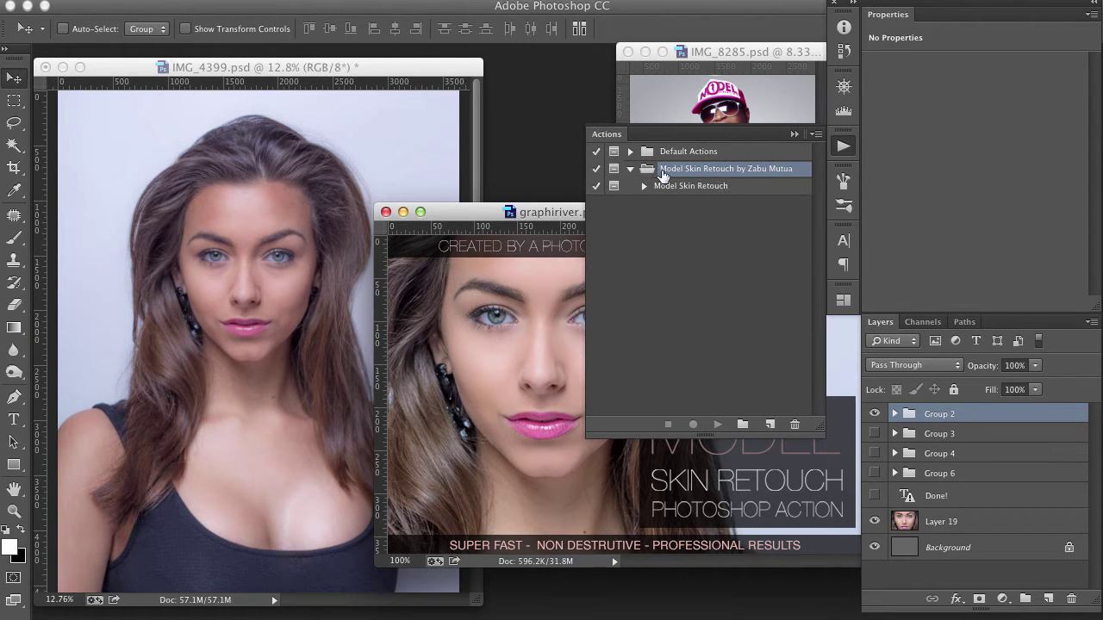
pyautogui.click(712, 191)
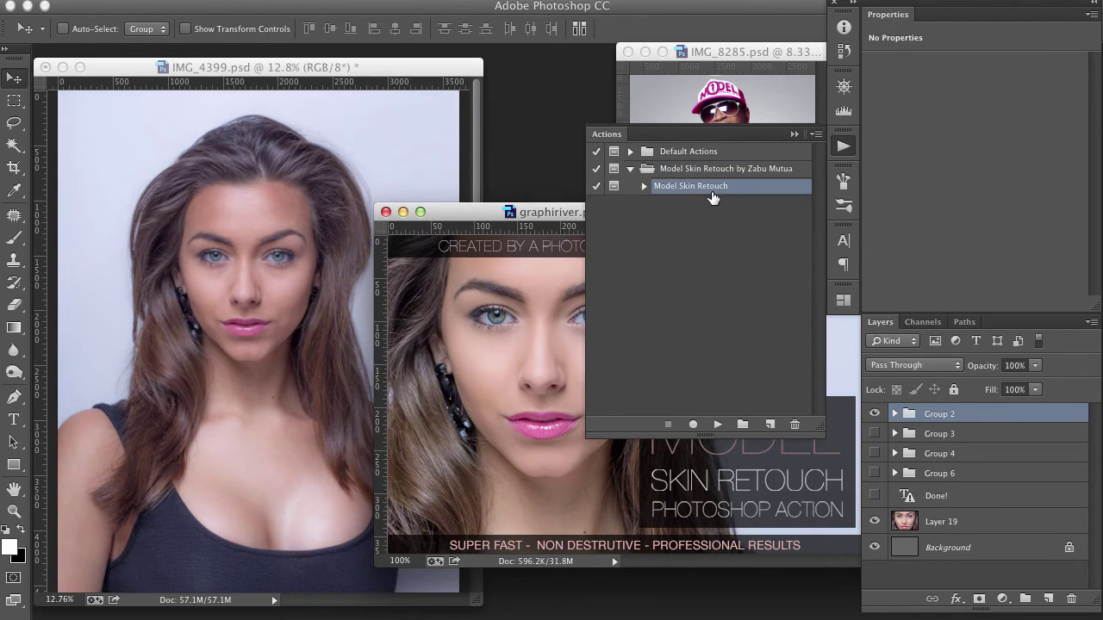
pyautogui.click(391, 73)
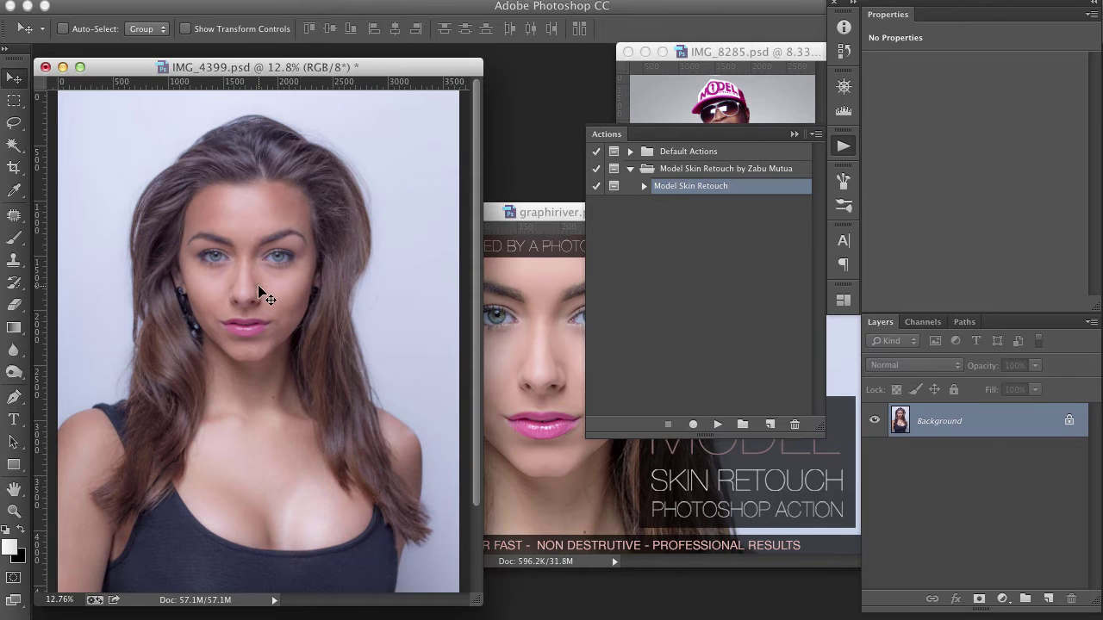
pyautogui.scroll(5, 256, 289)
pyautogui.scroll(4, 258, 264)
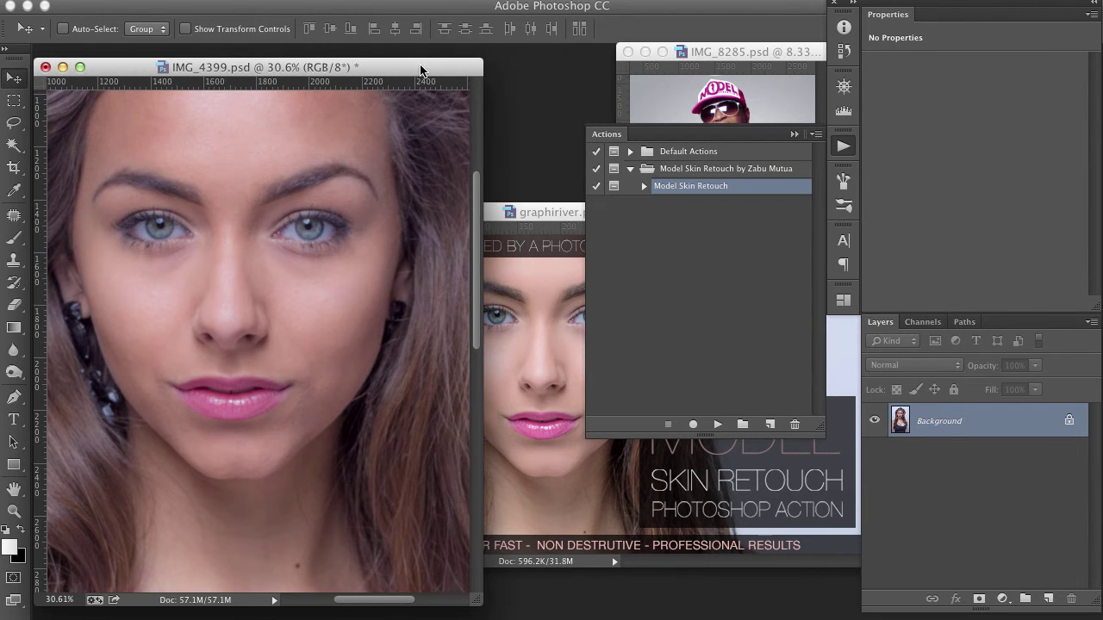
pyautogui.moveTo(419, 68); pyautogui.dragTo(497, 64)
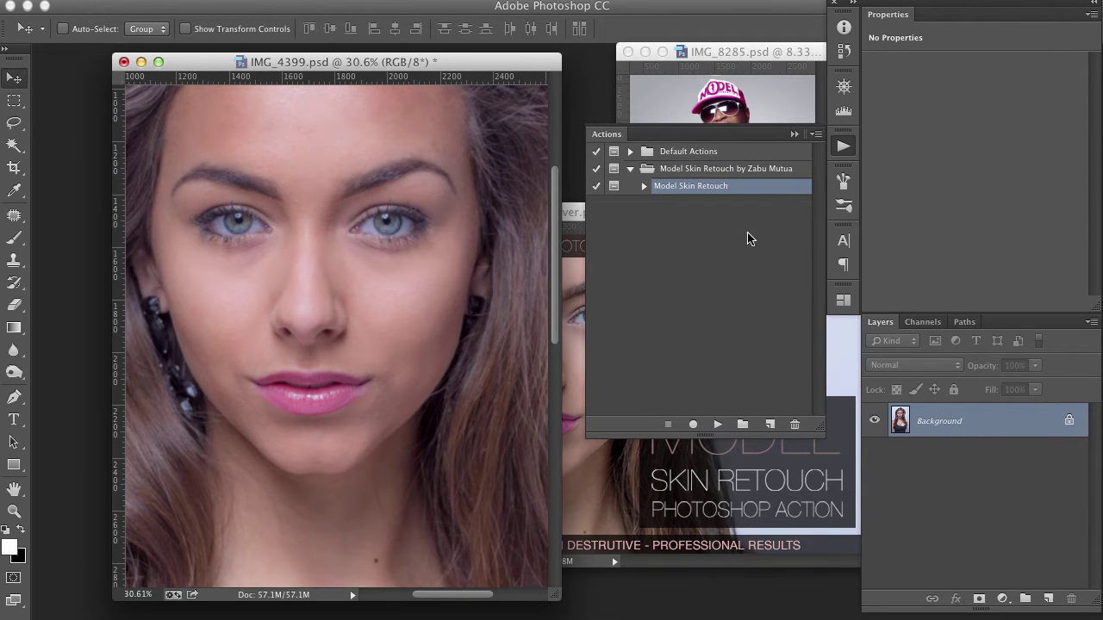
# Play the Model Skin Retouch action and apply an 8.5 px Gaussian Blur to the Skin layer.
pyautogui.click(717, 424)
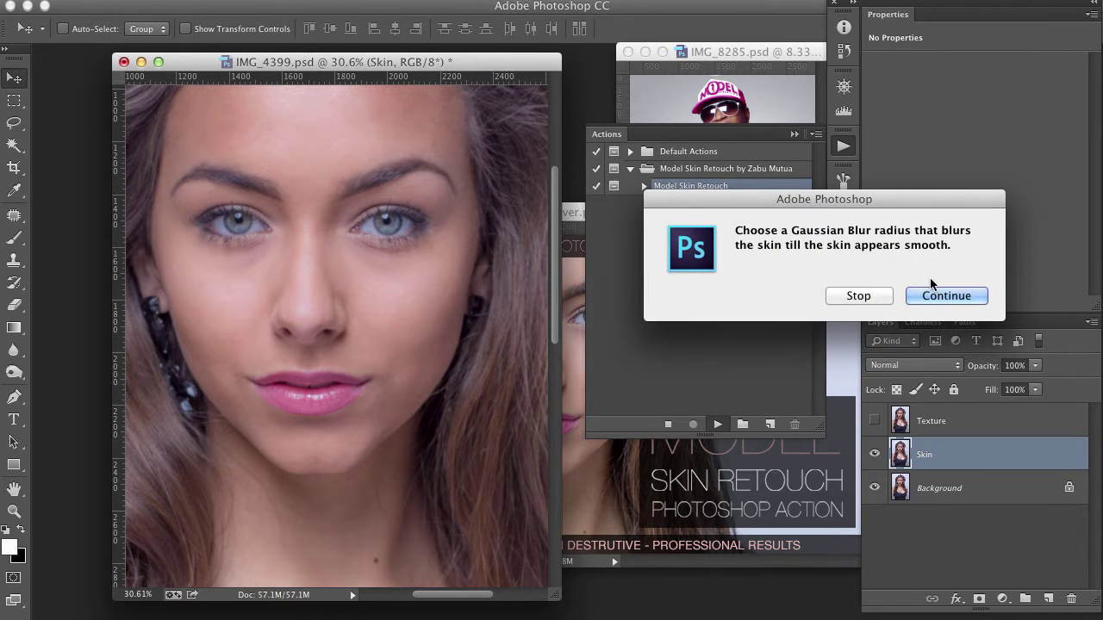
pyautogui.moveTo(878, 206); pyautogui.dragTo(668, 206)
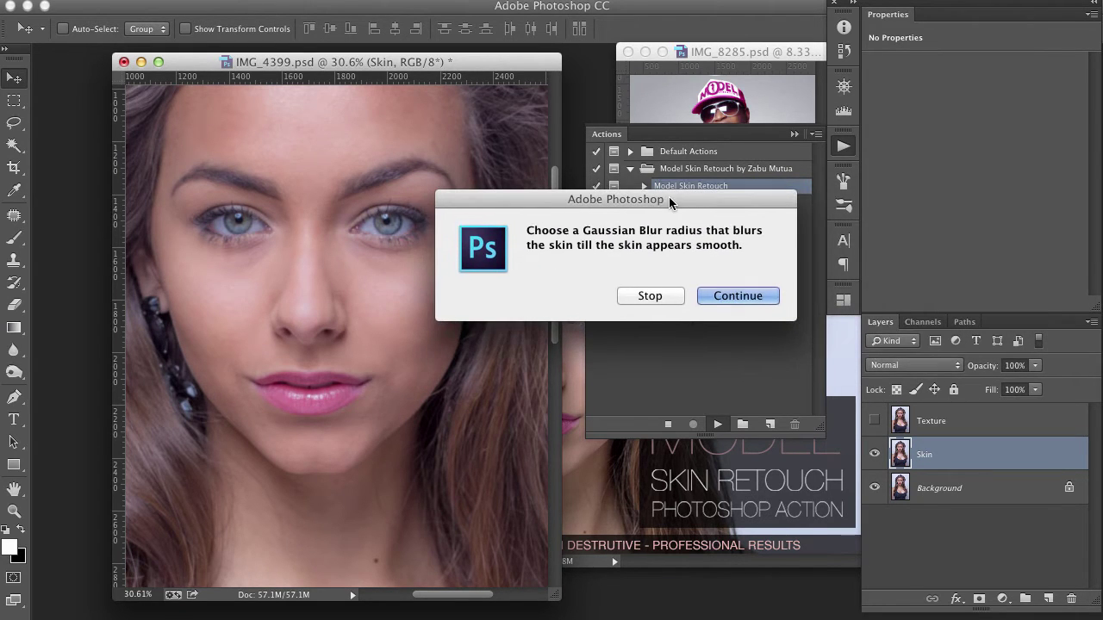
pyautogui.click(737, 295)
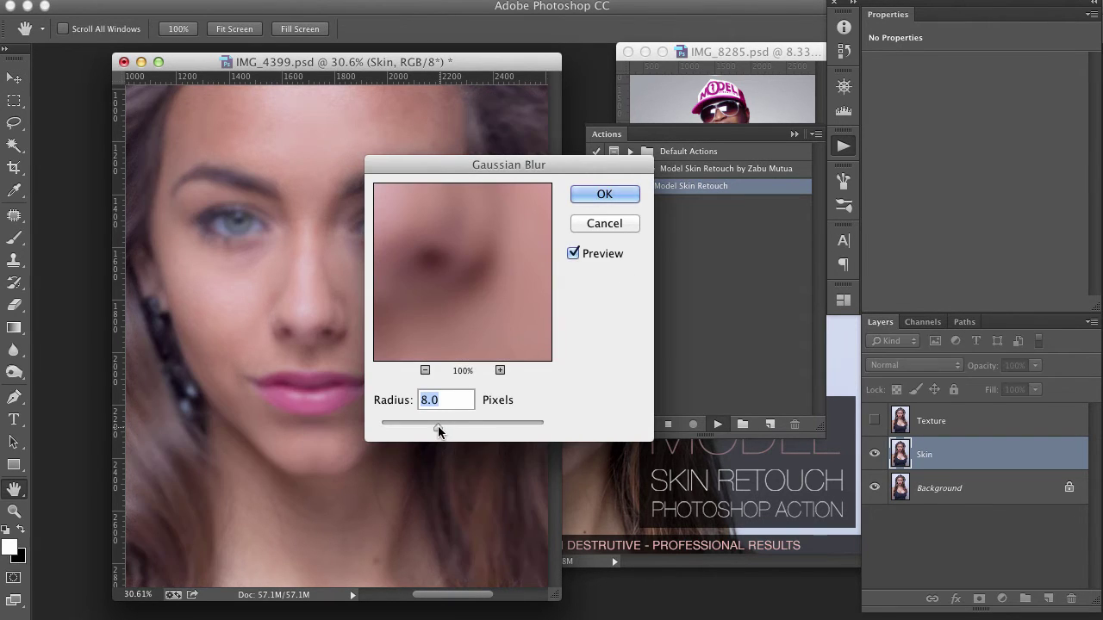
pyautogui.moveTo(441, 431)
pyautogui.mouseDown()
pyautogui.moveTo(450, 433)
pyautogui.moveTo(438, 425)
pyautogui.mouseUp()
pyautogui.moveTo(480, 258); pyautogui.dragTo(470, 261)
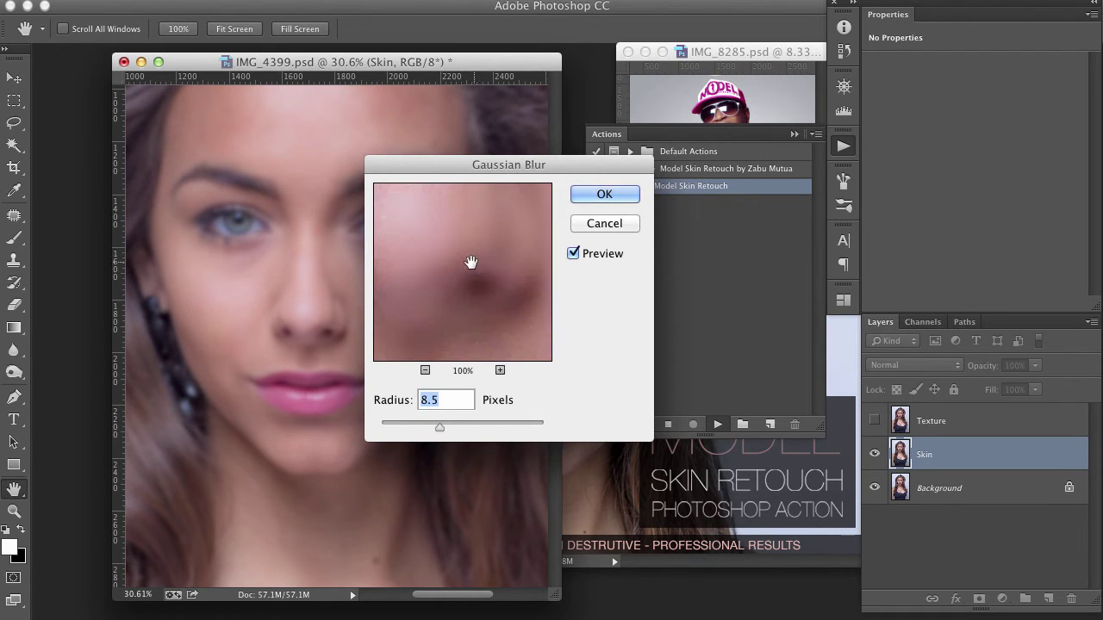
pyautogui.click(591, 195)
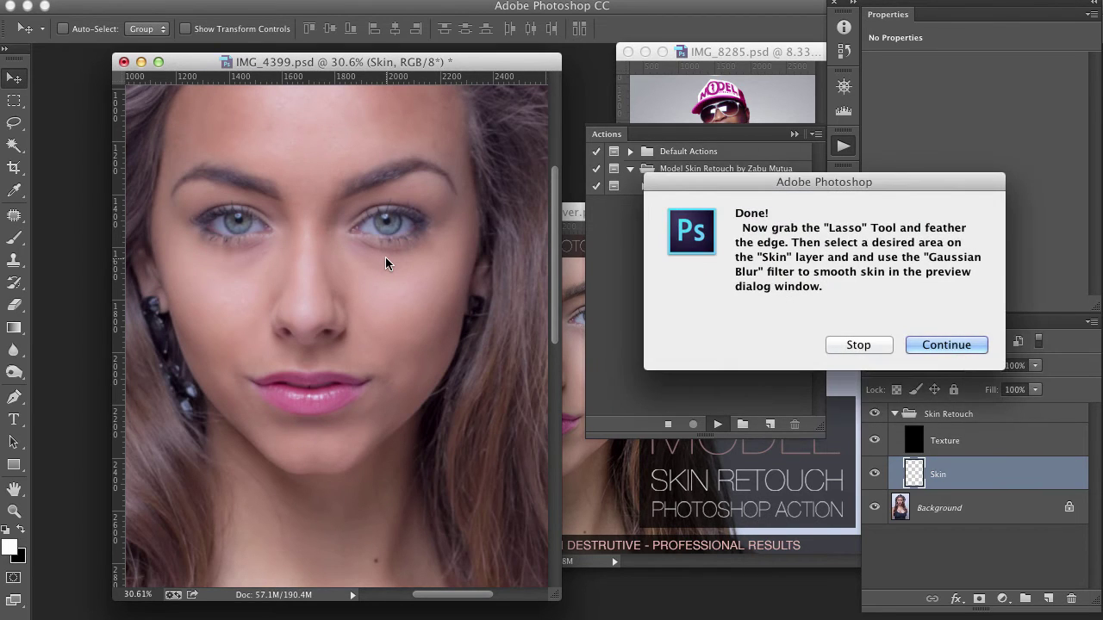
# Finish the retouch action and pick the standard Lasso tool with a 30 px feather.
pyautogui.click(961, 350)
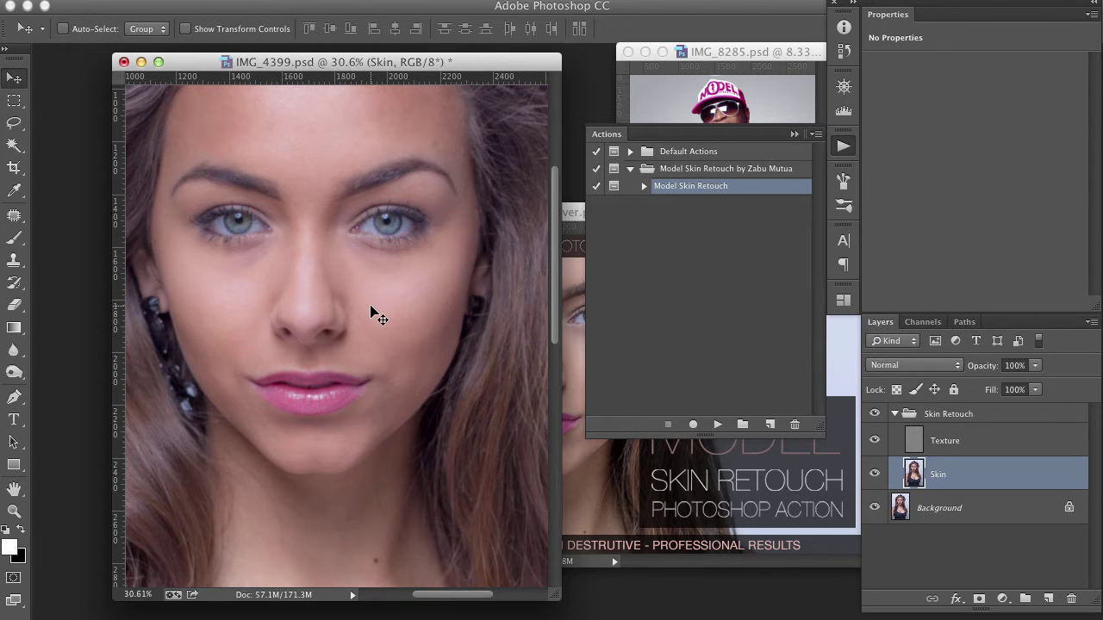
pyautogui.click(15, 128)
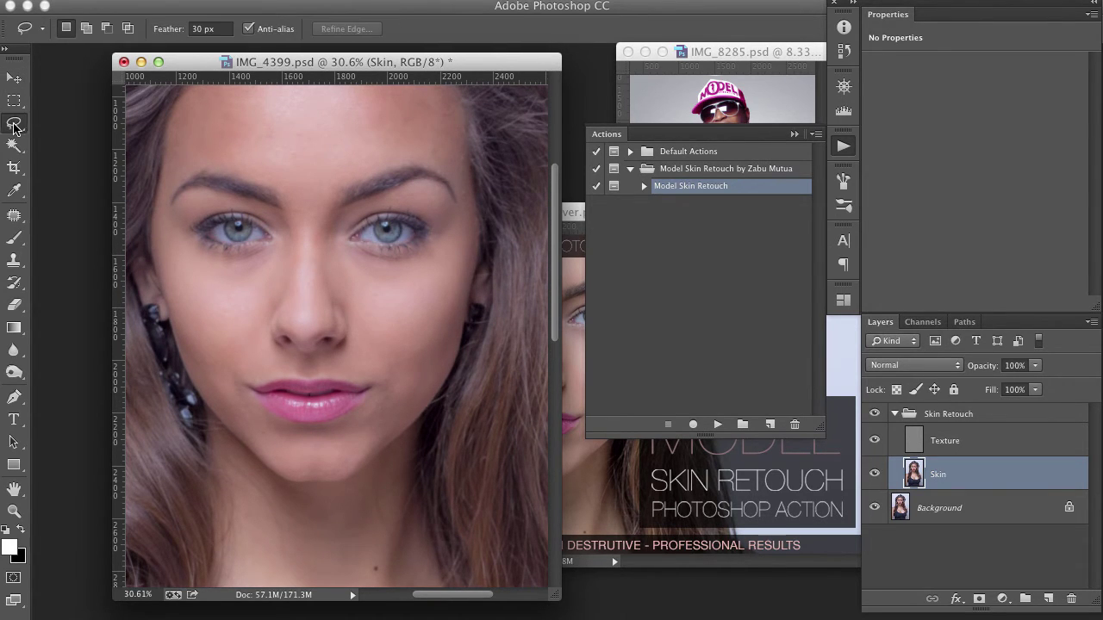
pyautogui.rightClick(14, 128)
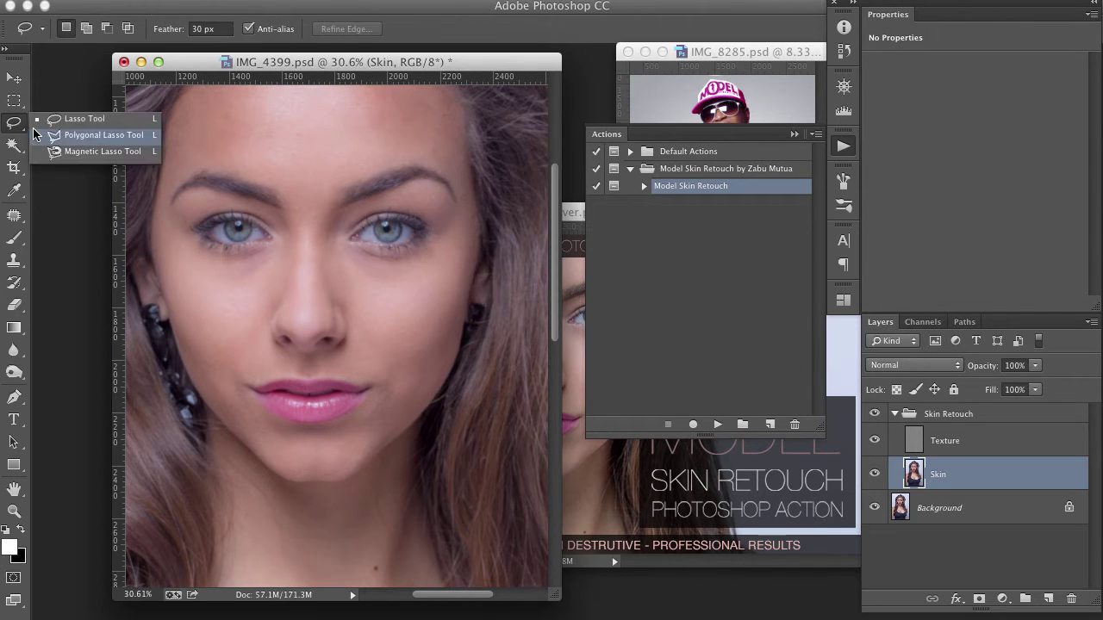
pyautogui.click(12, 125)
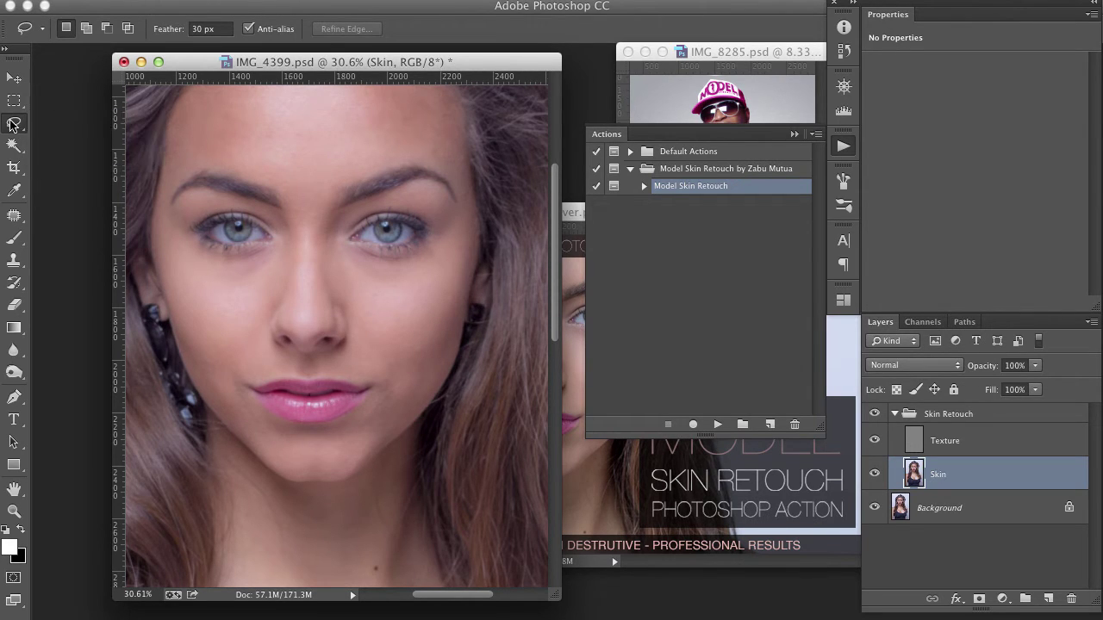
pyautogui.click(204, 30)
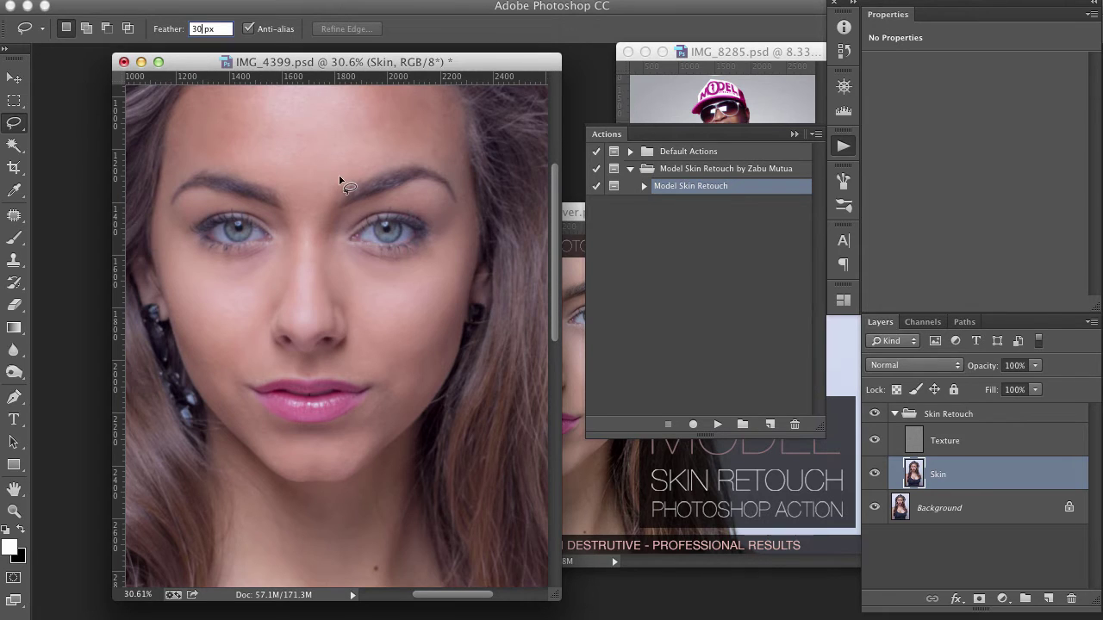
# Zoom in and draw a 30 px feathered lasso selection around the forehead.
pyautogui.scroll(3, 332, 177)
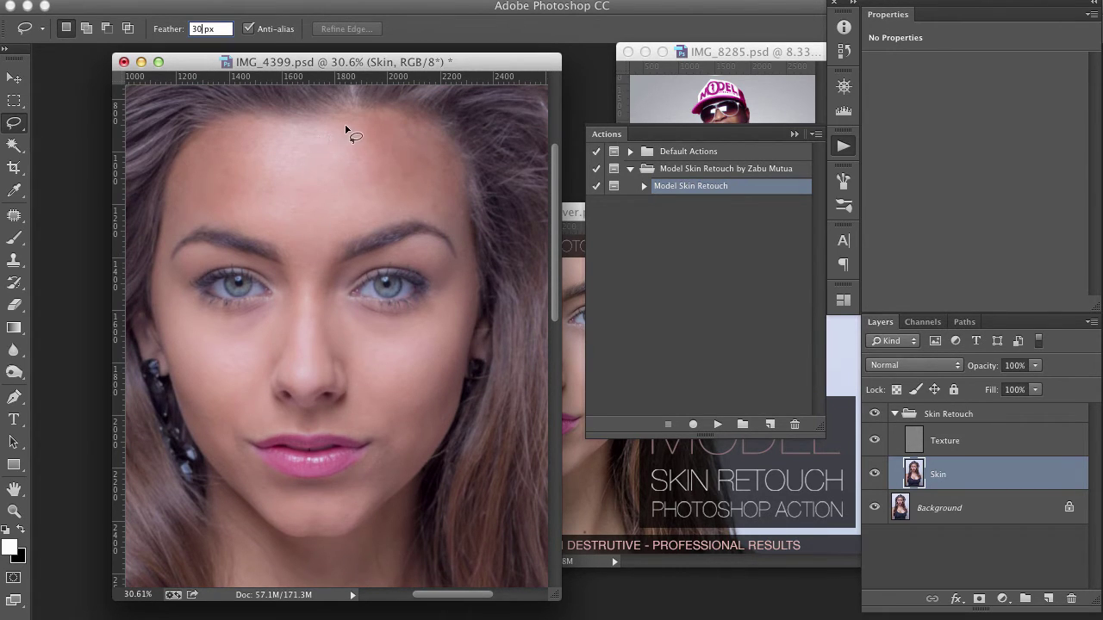
pyautogui.scroll(1, 343, 129)
pyautogui.scroll(3, 344, 130)
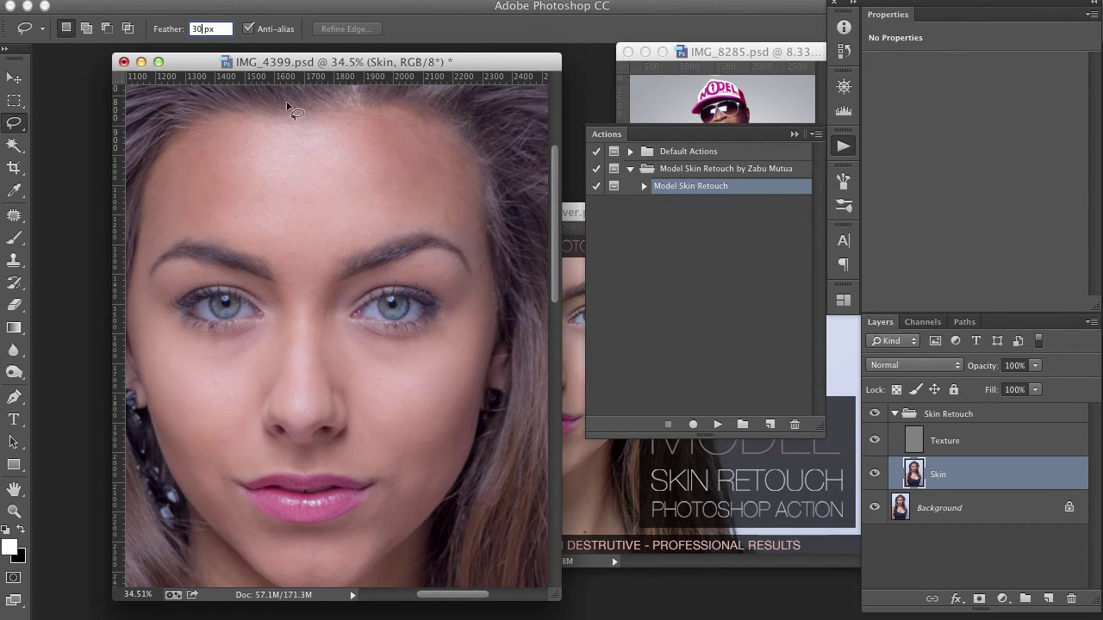
pyautogui.moveTo(368, 117)
pyautogui.mouseDown()
pyautogui.moveTo(448, 135)
pyautogui.moveTo(461, 150)
pyautogui.moveTo(468, 234)
pyautogui.moveTo(431, 220)
pyautogui.moveTo(374, 226)
pyautogui.moveTo(312, 270)
pyautogui.moveTo(233, 232)
pyautogui.moveTo(152, 219)
pyautogui.moveTo(199, 132)
pyautogui.moveTo(327, 107)
pyautogui.moveTo(392, 120)
pyautogui.mouseUp()
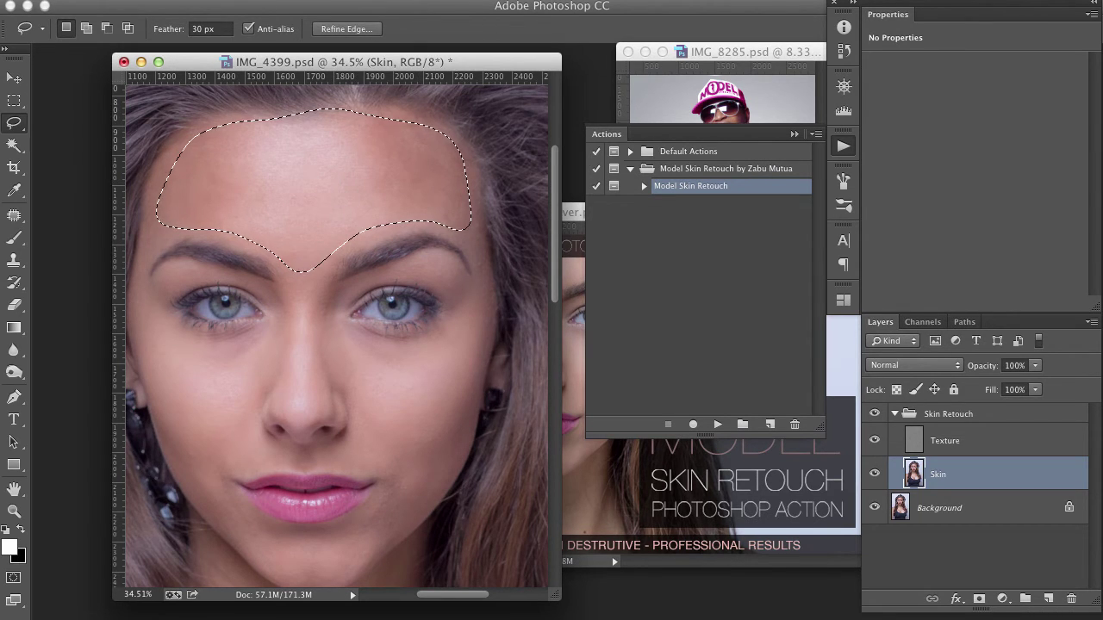
pyautogui.click(405, 0)
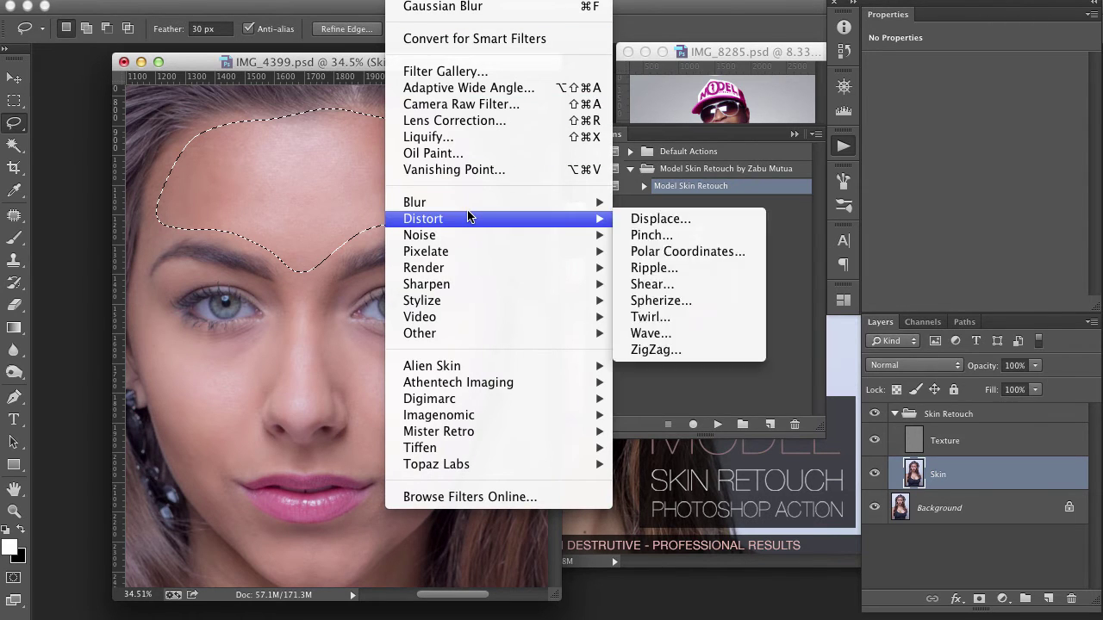
# Blur the forehead selection with a 34.6 px Gaussian Blur, then deselect.
pyautogui.moveTo(471, 202)
pyautogui.click(655, 333)
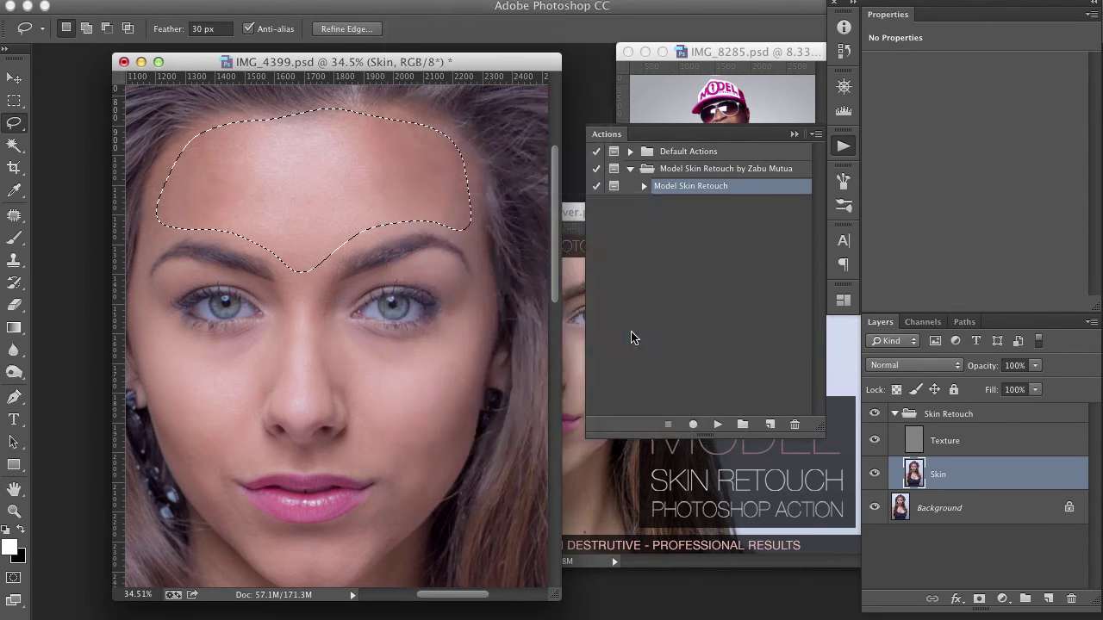
pyautogui.moveTo(441, 430)
pyautogui.mouseDown()
pyautogui.moveTo(471, 432)
pyautogui.moveTo(457, 433)
pyautogui.mouseUp()
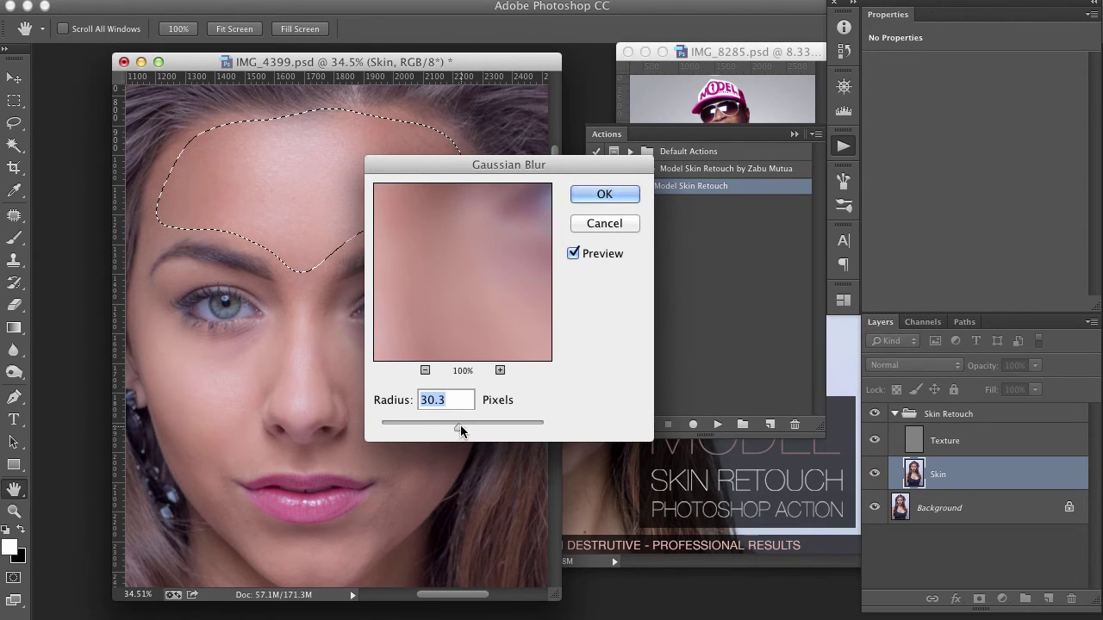
pyautogui.moveTo(524, 166); pyautogui.dragTo(678, 134)
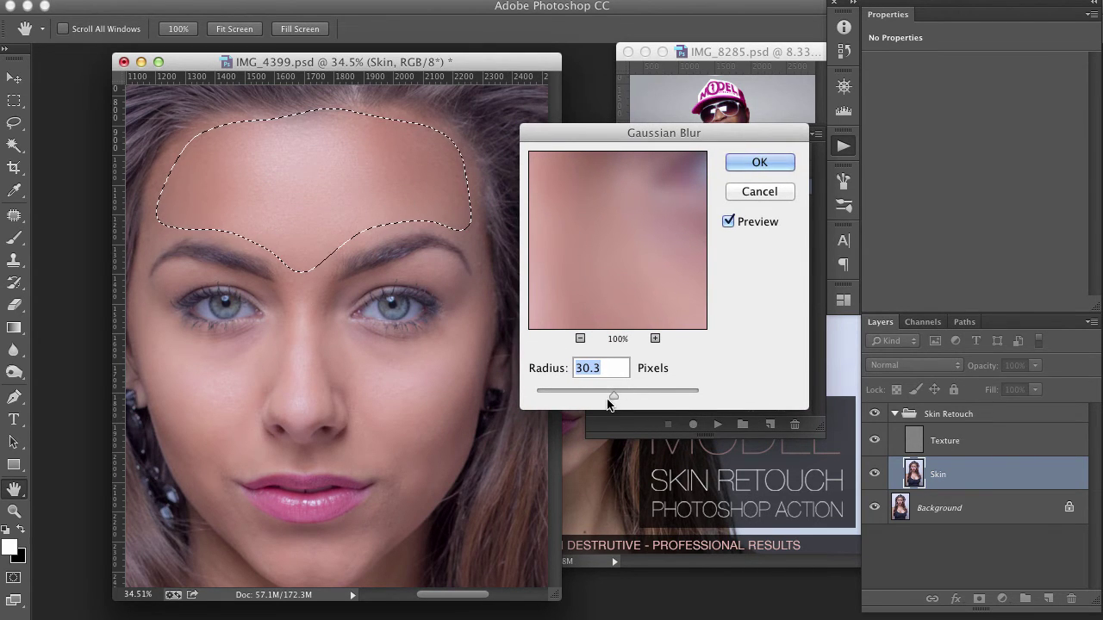
pyautogui.moveTo(614, 393); pyautogui.dragTo(615, 395)
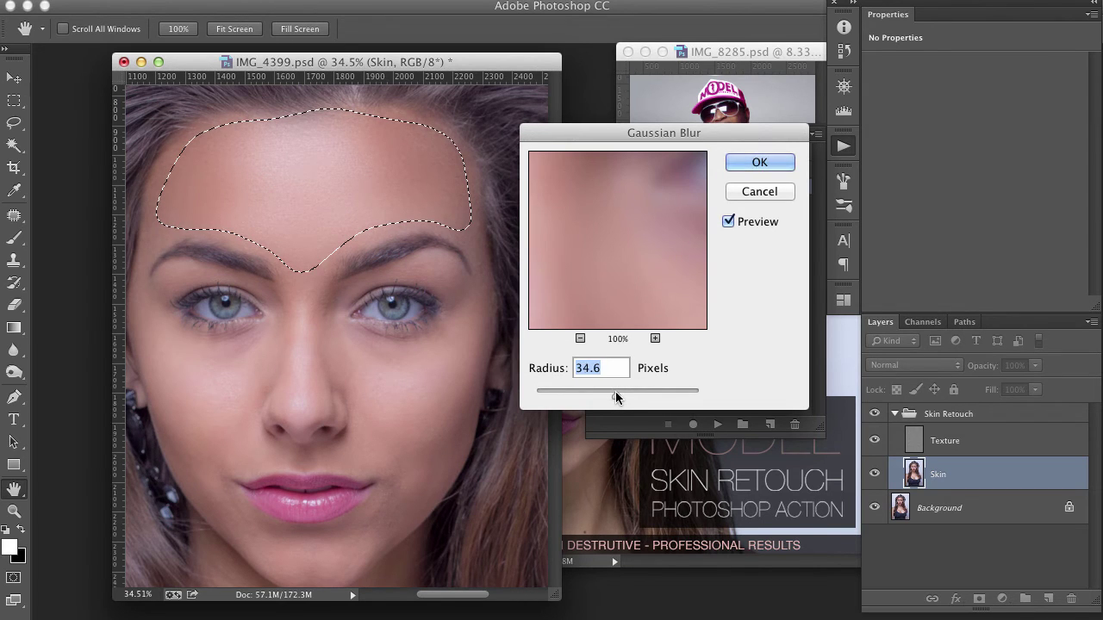
pyautogui.click(739, 166)
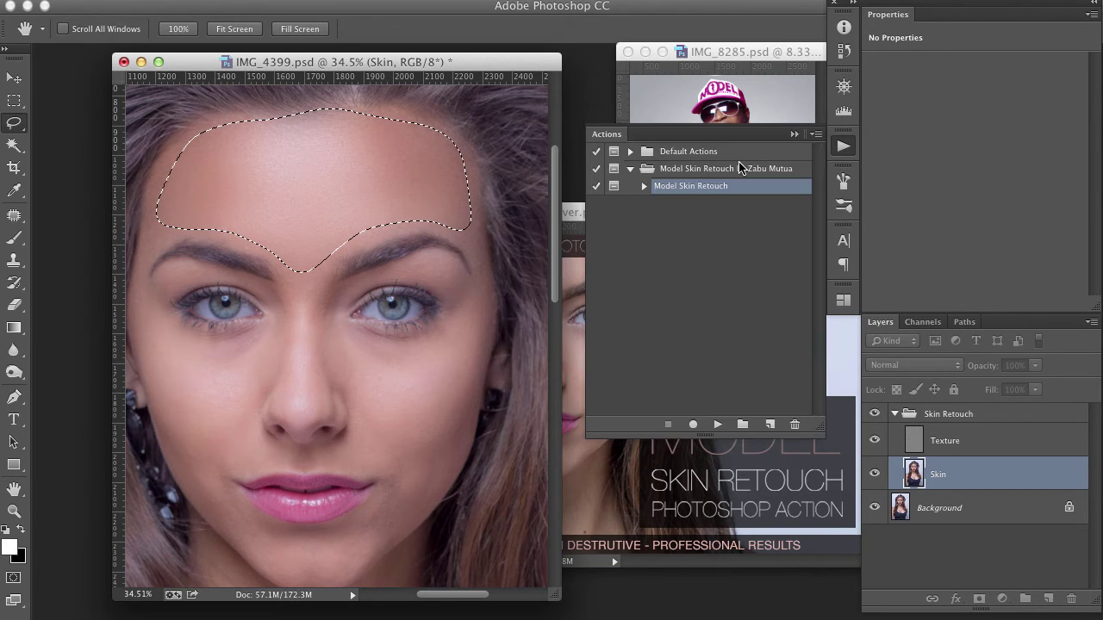
pyautogui.hotkey('ctrl', 'd')
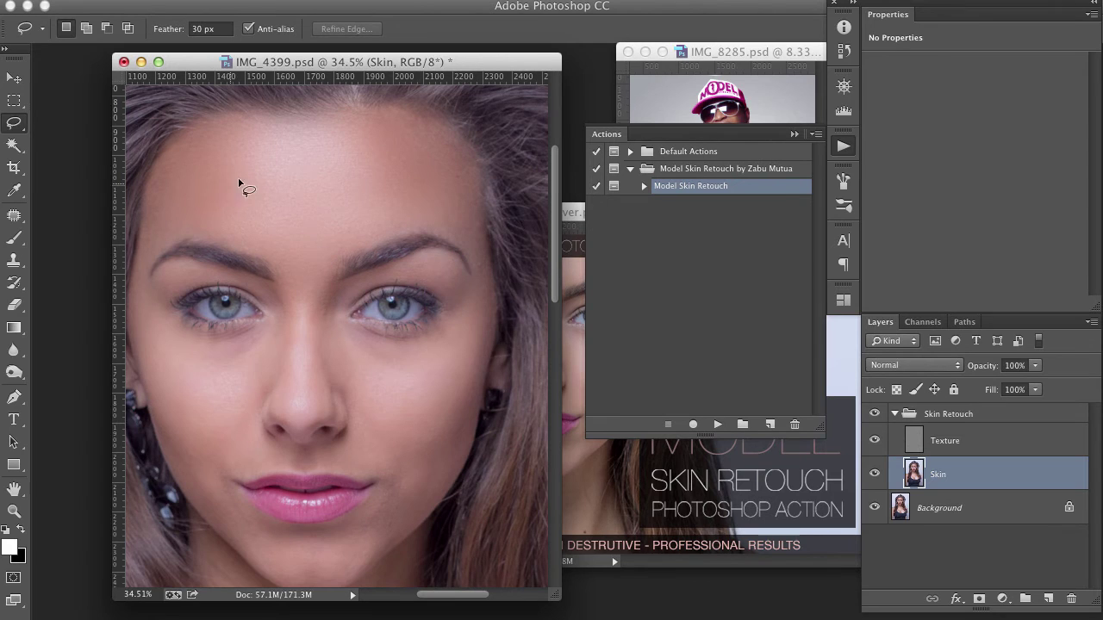
# Lasso the right-hand cheek below the eye, reapply the last Gaussian Blur, and deselect.
pyautogui.scroll(5, 350, 159)
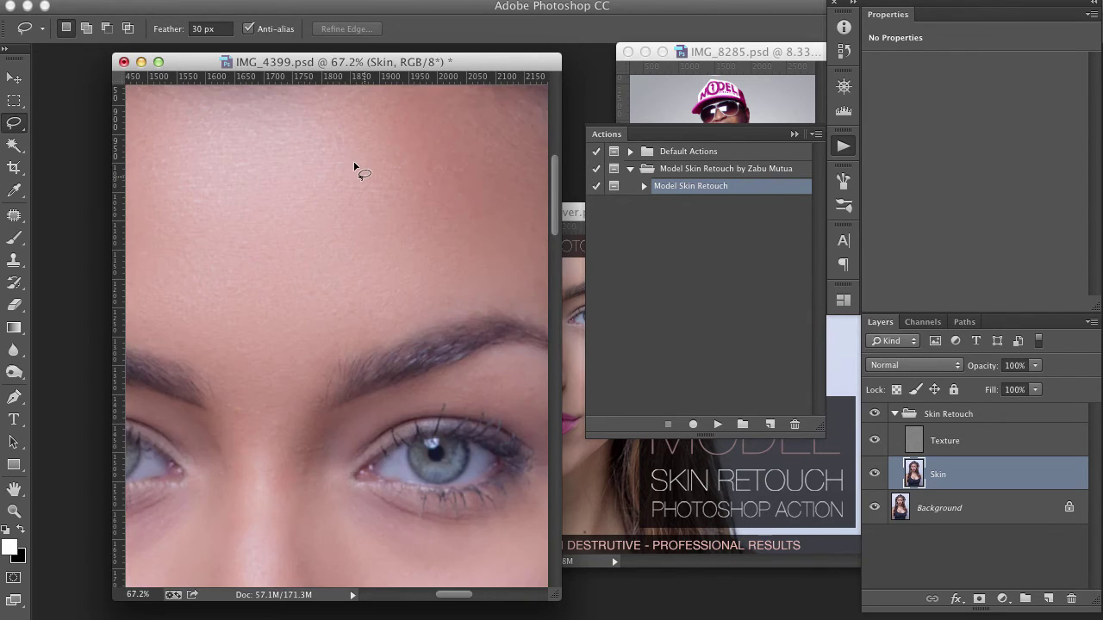
pyautogui.scroll(5, 354, 167)
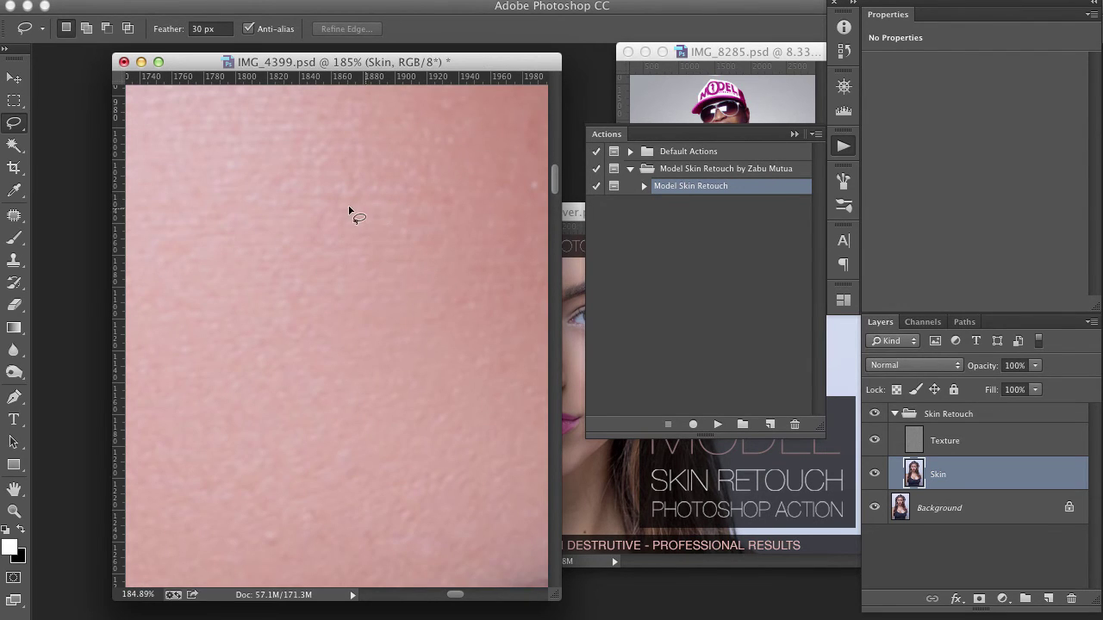
pyautogui.scroll(-6, 379, 250)
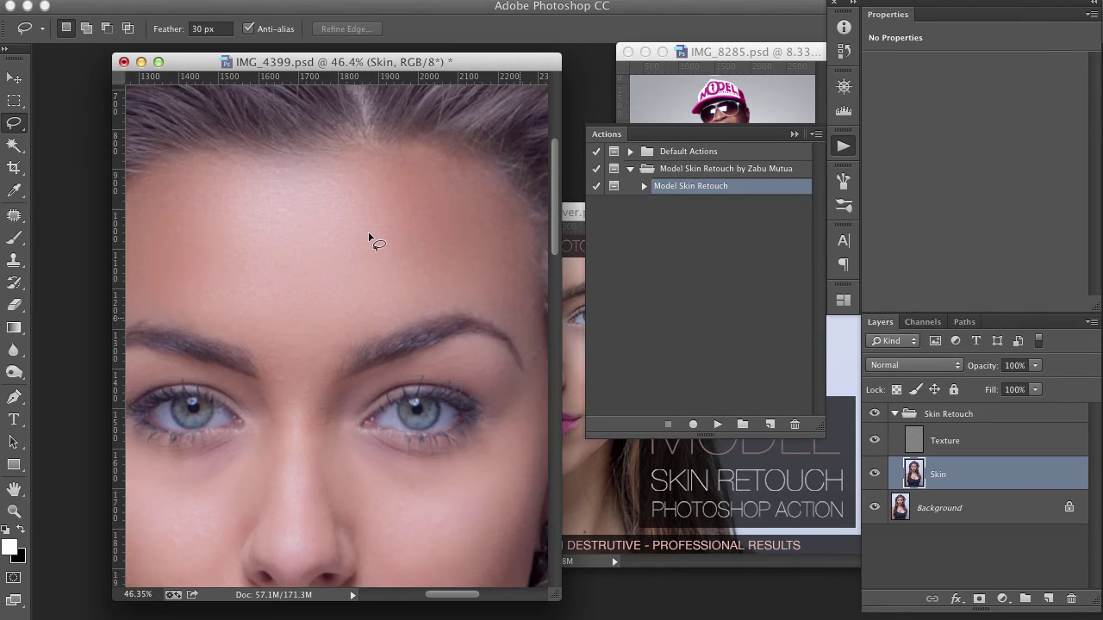
pyautogui.scroll(-4, 369, 238)
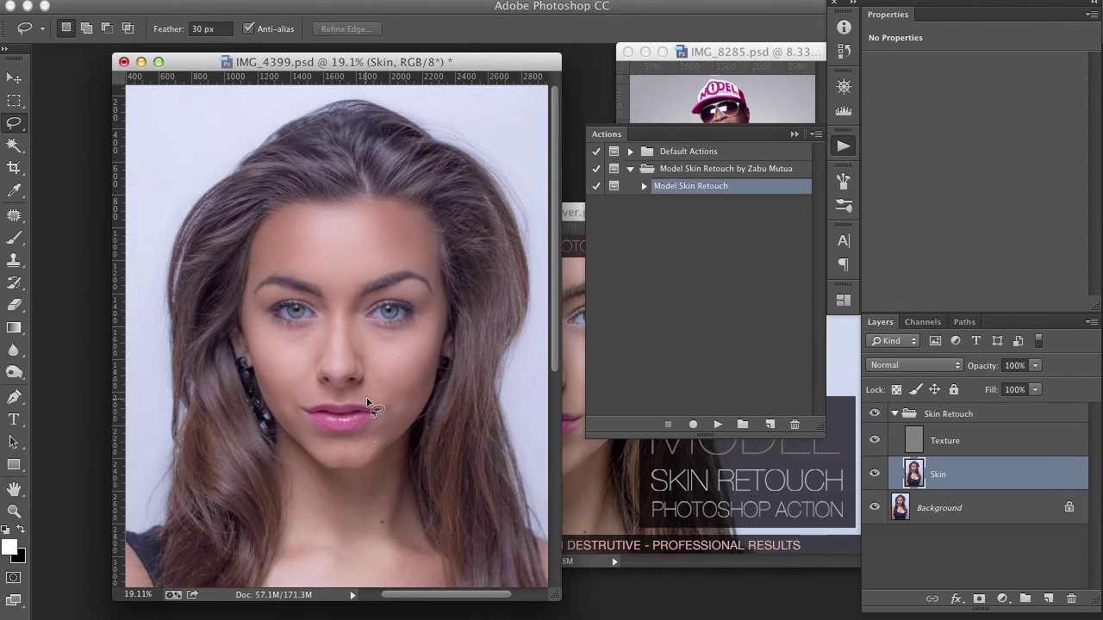
pyautogui.scroll(4, 367, 402)
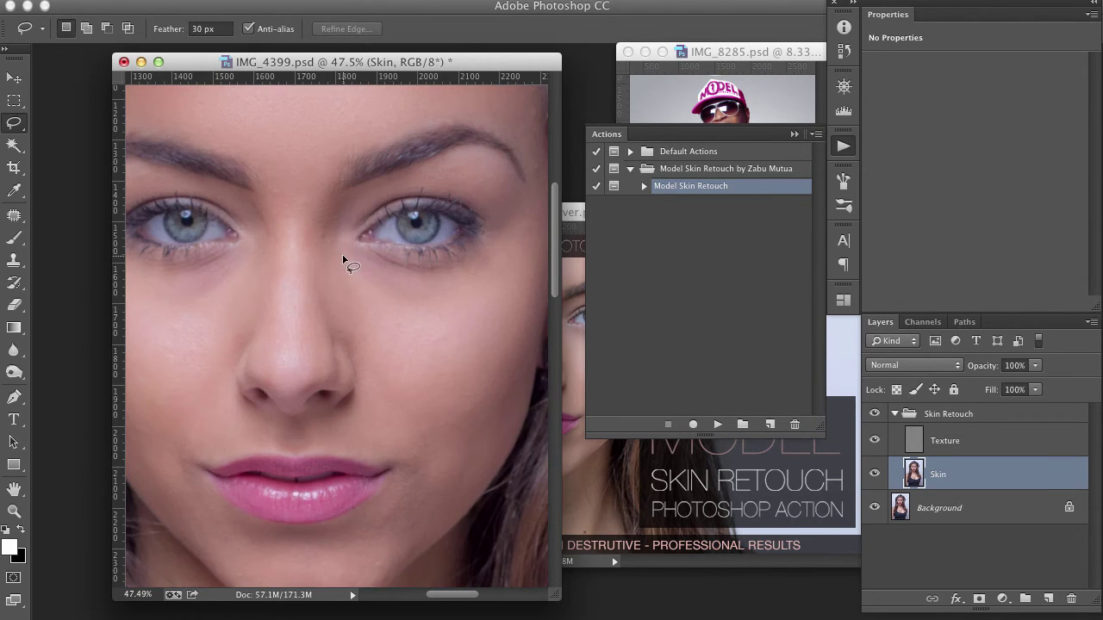
pyautogui.moveTo(338, 257)
pyautogui.mouseDown()
pyautogui.moveTo(402, 273)
pyautogui.moveTo(522, 243)
pyautogui.moveTo(519, 298)
pyautogui.moveTo(463, 452)
pyautogui.moveTo(422, 449)
pyautogui.mouseUp()
pyautogui.moveTo(359, 353)
pyautogui.mouseDown()
pyautogui.moveTo(327, 290)
pyautogui.moveTo(334, 260)
pyautogui.mouseUp()
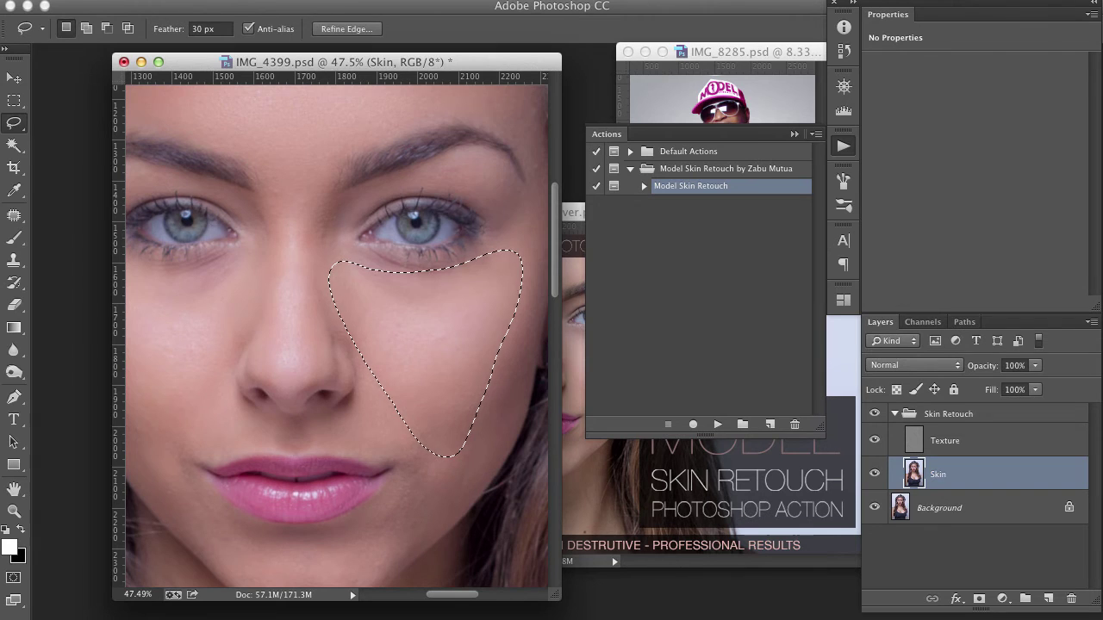
pyautogui.click(353, 0)
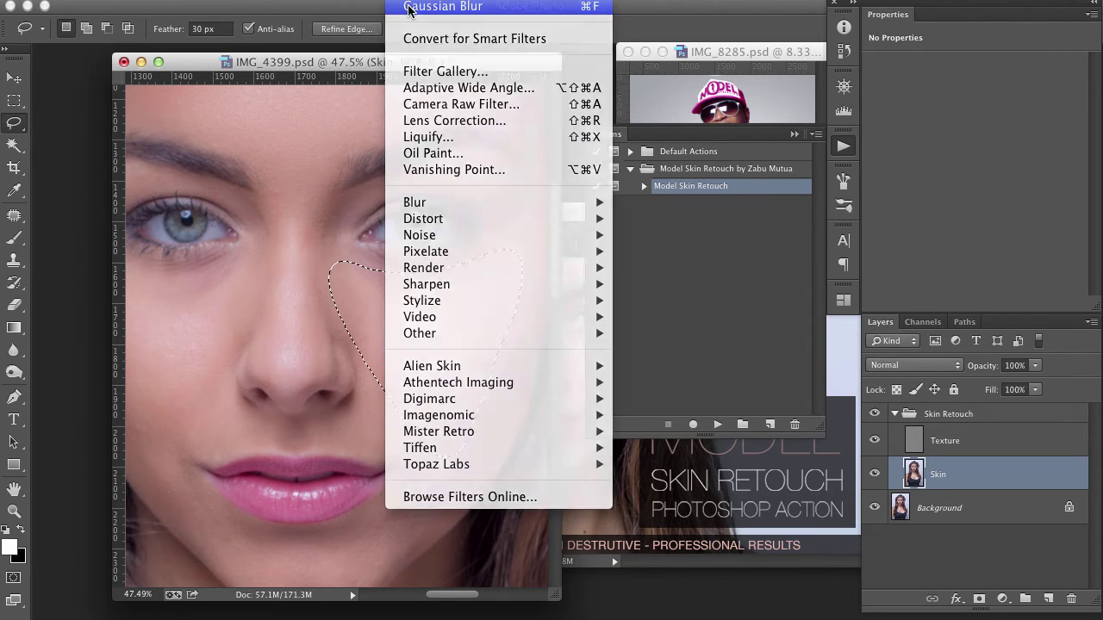
pyautogui.click(404, 0)
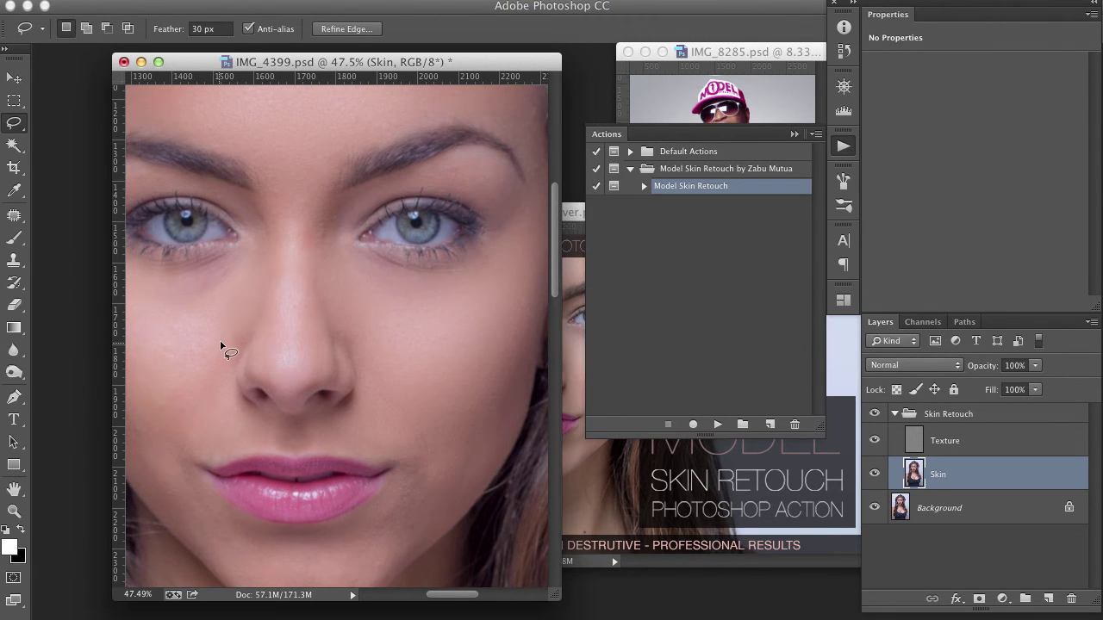
pyautogui.hotkey('ctrl', 'd')
# Lasso the left cheek under the eye, reapply the last Gaussian Blur, and deselect.
pyautogui.scroll(-4, 204, 337)
pyautogui.scroll(3, 147, 315)
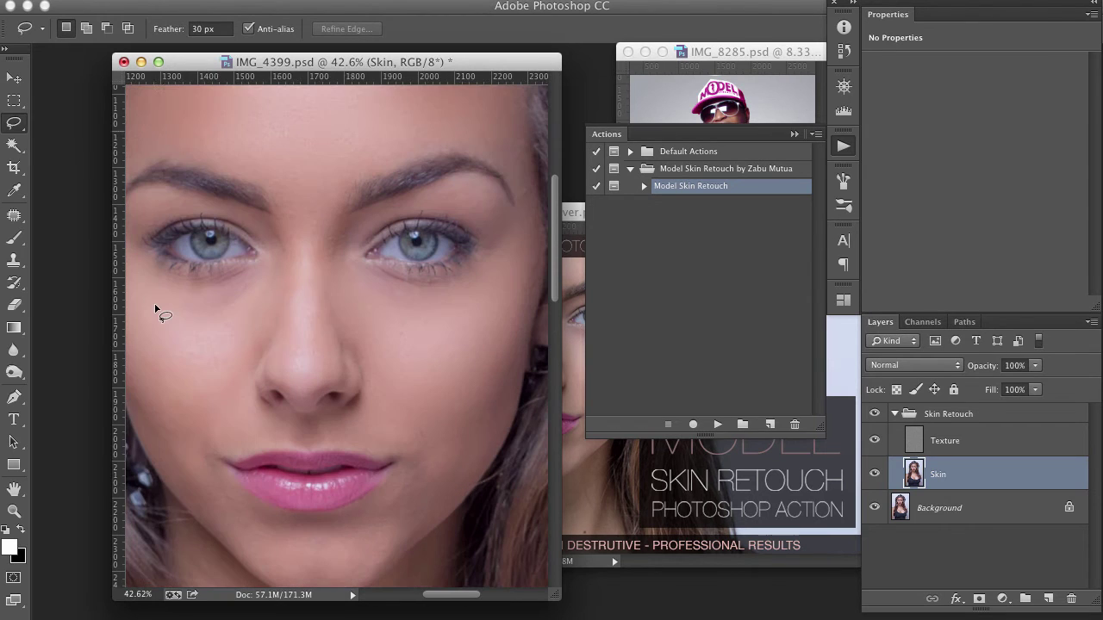
pyautogui.hscroll(-5, 462, 590)
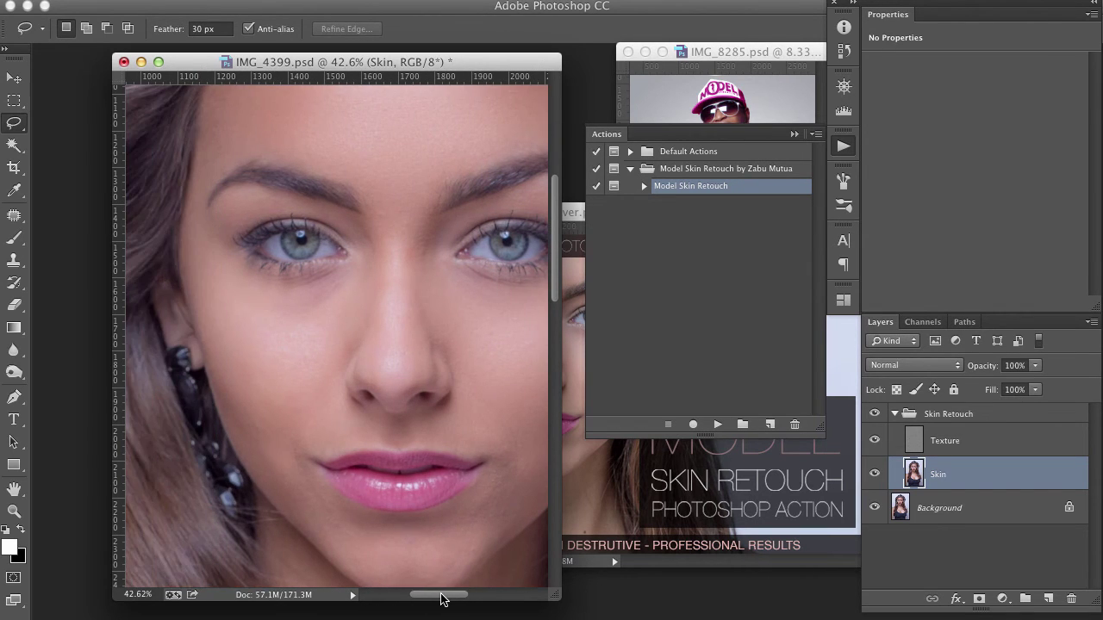
pyautogui.moveTo(419, 597); pyautogui.dragTo(443, 596)
pyautogui.moveTo(207, 272)
pyautogui.mouseDown()
pyautogui.moveTo(293, 282)
pyautogui.moveTo(367, 270)
pyautogui.moveTo(317, 392)
pyautogui.moveTo(317, 432)
pyautogui.moveTo(282, 450)
pyautogui.moveTo(272, 475)
pyautogui.moveTo(240, 419)
pyautogui.moveTo(219, 273)
pyautogui.mouseUp()
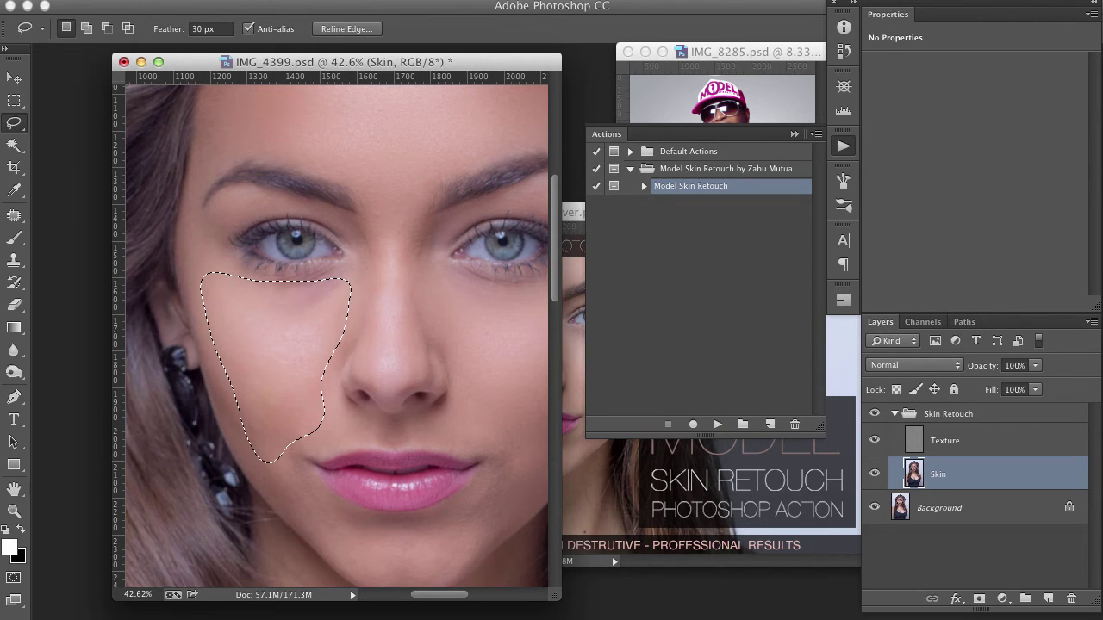
pyautogui.click(344, 0)
pyautogui.click(405, 6)
pyautogui.press('super+d')
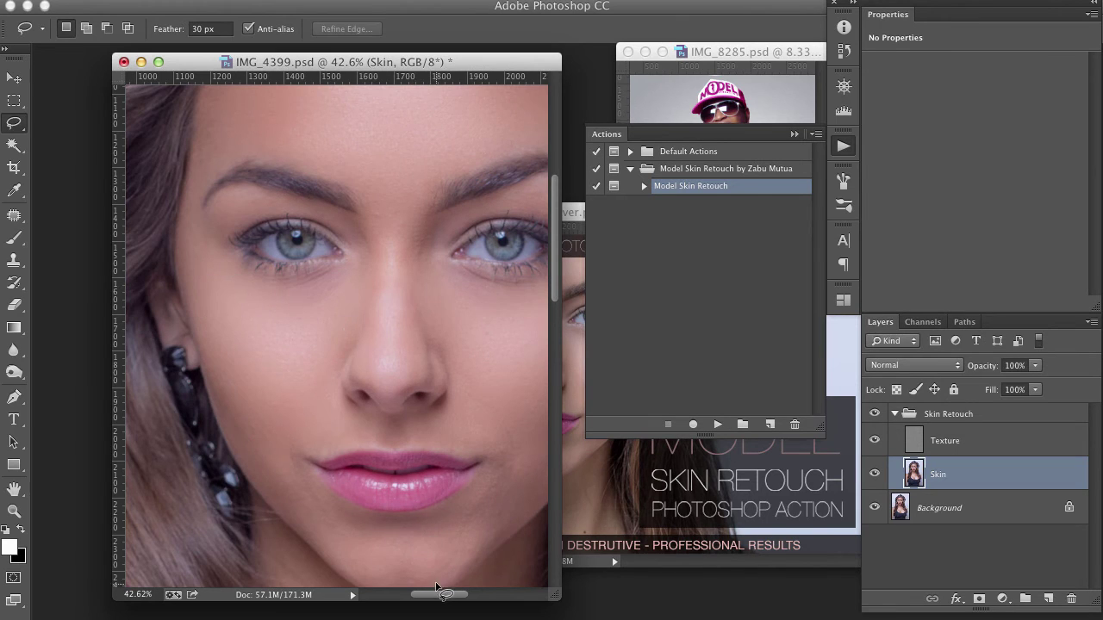
pyautogui.press('super+f')
# Lasso the lower right cheek and jaw, reapply the same blur, and deselect.
pyautogui.hscroll(3, 435, 594)
pyautogui.scroll(-2, 435, 594)
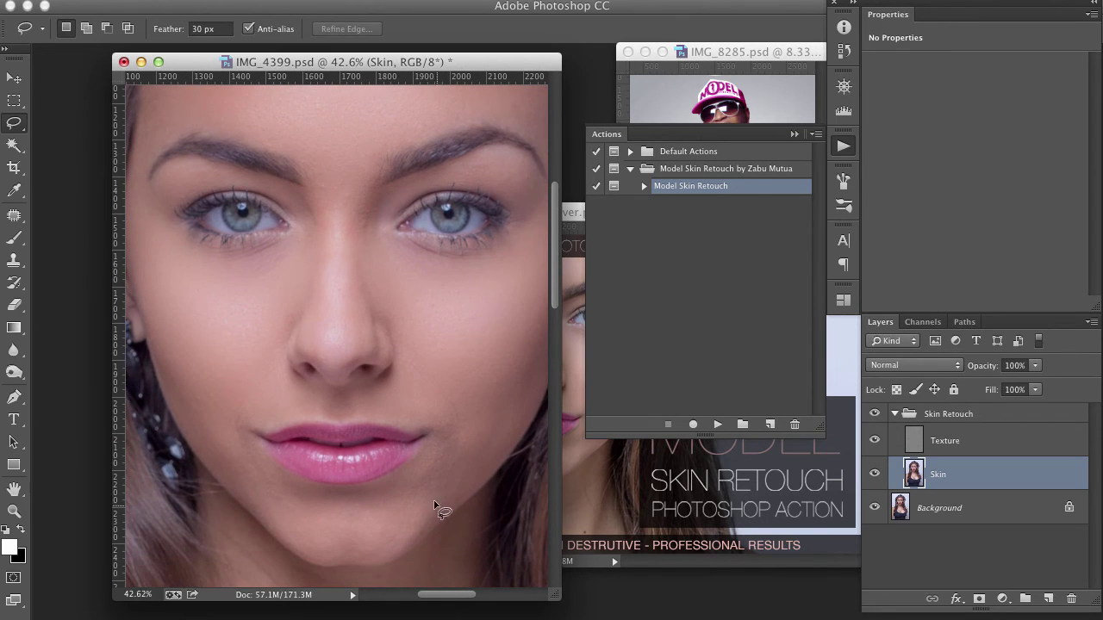
pyautogui.moveTo(535, 377)
pyautogui.mouseDown()
pyautogui.moveTo(502, 451)
pyautogui.moveTo(430, 498)
pyautogui.moveTo(427, 479)
pyautogui.moveTo(468, 417)
pyautogui.moveTo(515, 377)
pyautogui.moveTo(527, 386)
pyautogui.mouseUp()
pyautogui.click(401, 0)
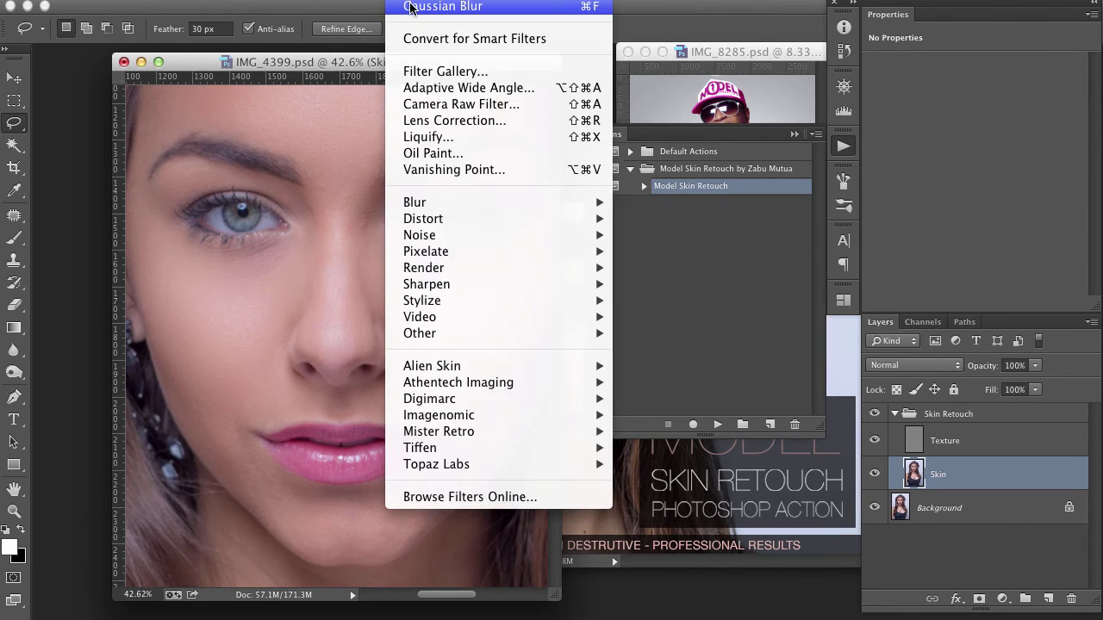
pyautogui.click(402, 7)
pyautogui.hotkey('ctrl', 'd')
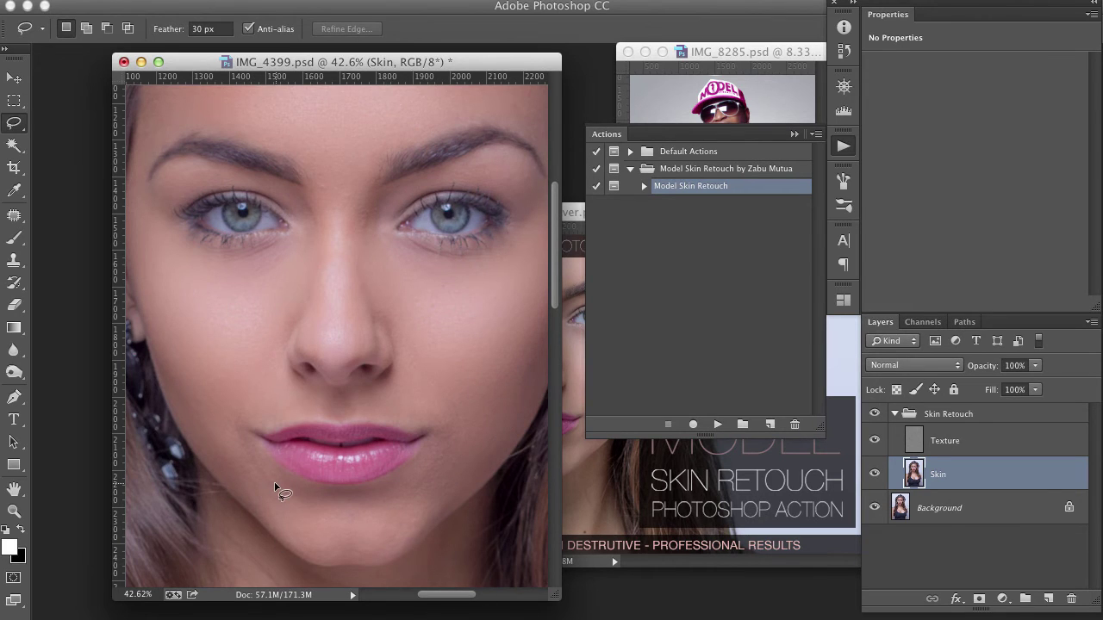
# Reapply the Gaussian Blur to the lassoed lower cheek beside the mouth, deselect, and zoom out.
pyautogui.moveTo(274, 486)
pyautogui.mouseDown()
pyautogui.moveTo(258, 512)
pyautogui.moveTo(208, 457)
pyautogui.moveTo(174, 402)
pyautogui.moveTo(194, 385)
pyautogui.moveTo(212, 394)
pyautogui.moveTo(258, 441)
pyautogui.mouseUp()
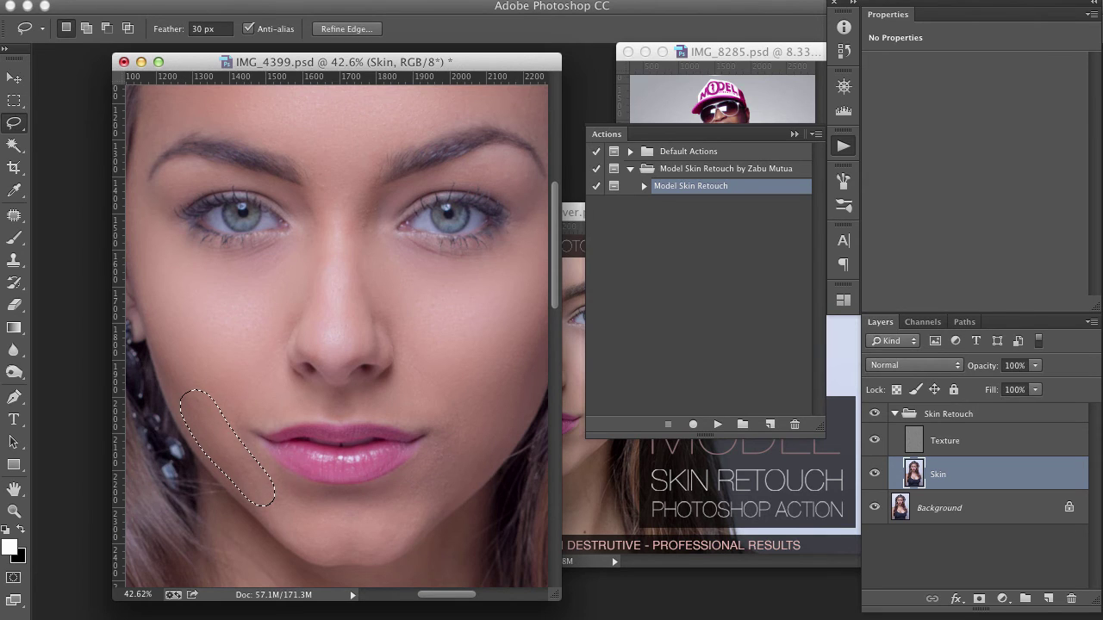
pyautogui.click(345, 2)
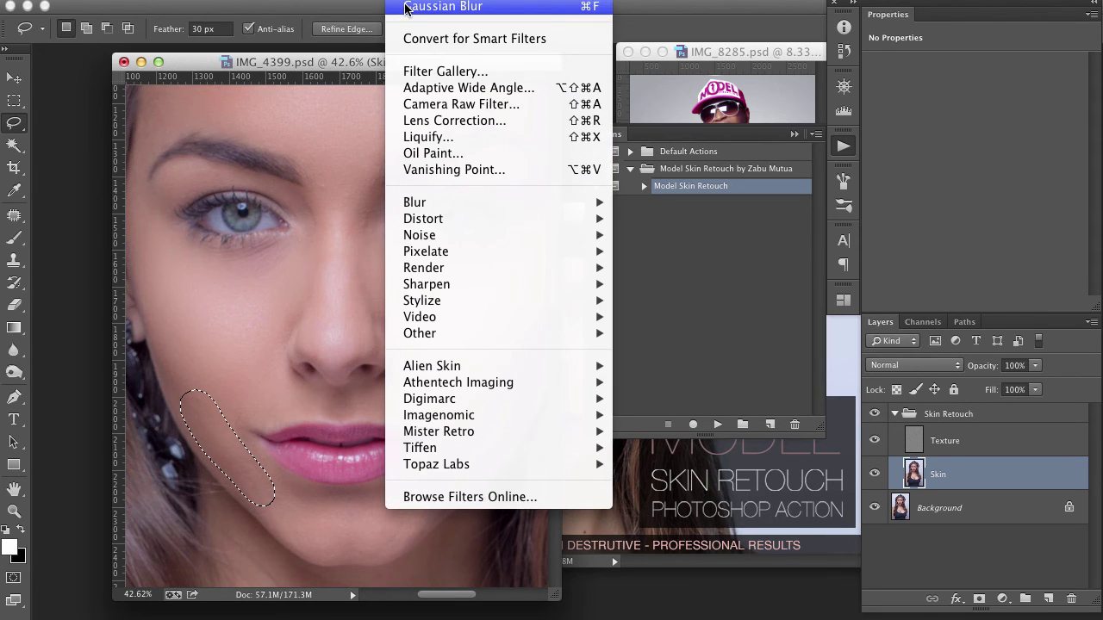
pyautogui.click(405, 7)
pyautogui.press('super+d')
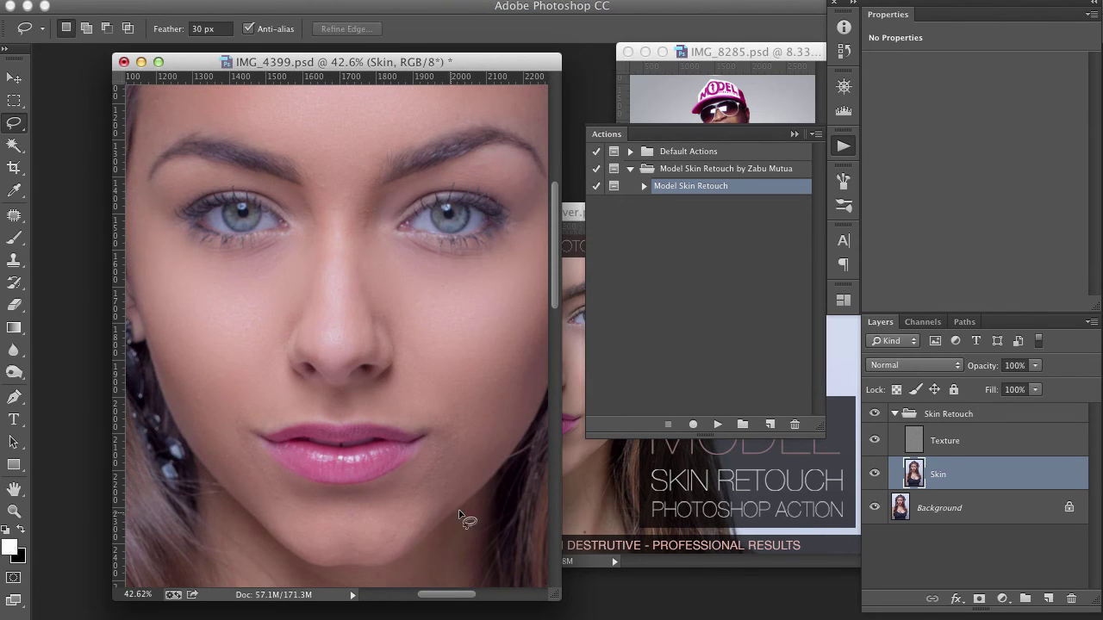
pyautogui.scroll(2, 349, 382)
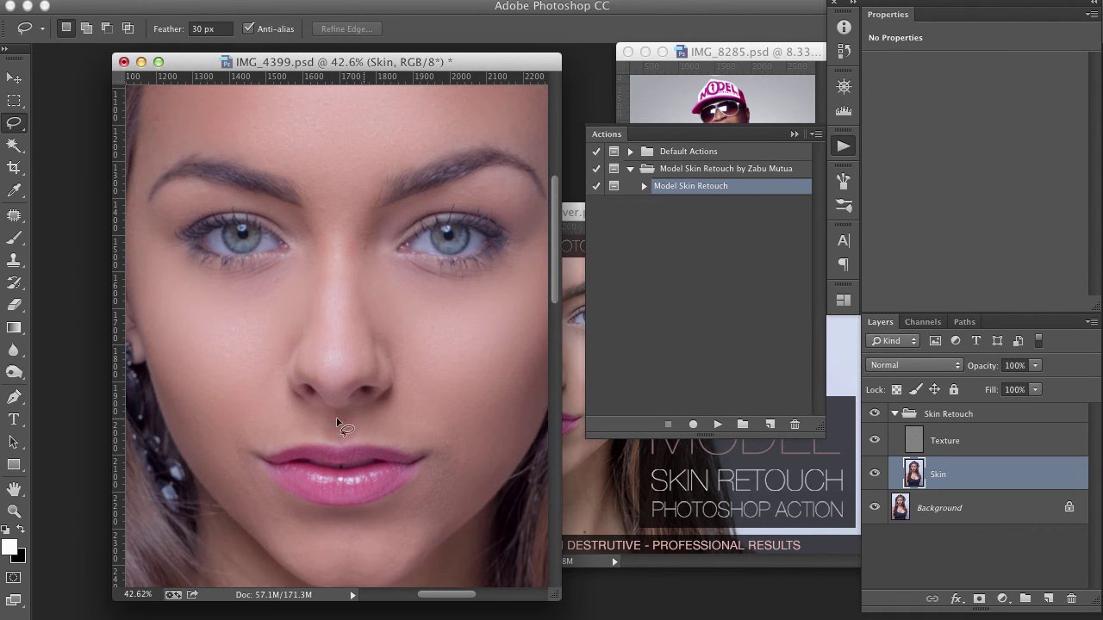
pyautogui.press('super+minus')
pyautogui.press('super+minus')
pyautogui.press('super+minus')
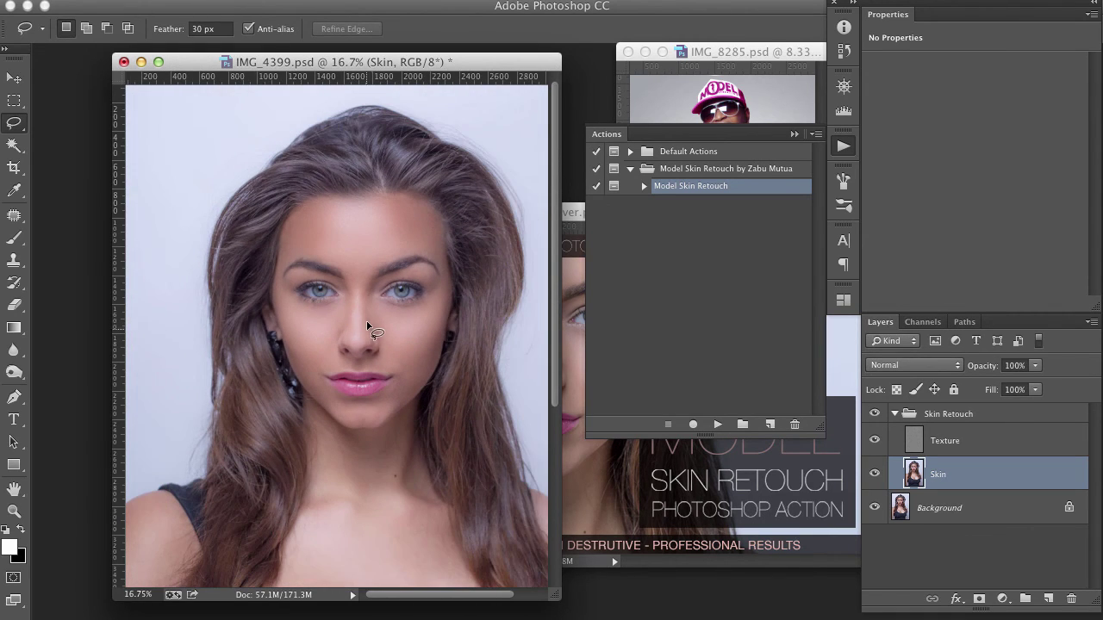
# Collapse the Skin Retouch group and toggle its visibility to compare the retouch with the original.
pyautogui.click(894, 414)
pyautogui.click(875, 414)
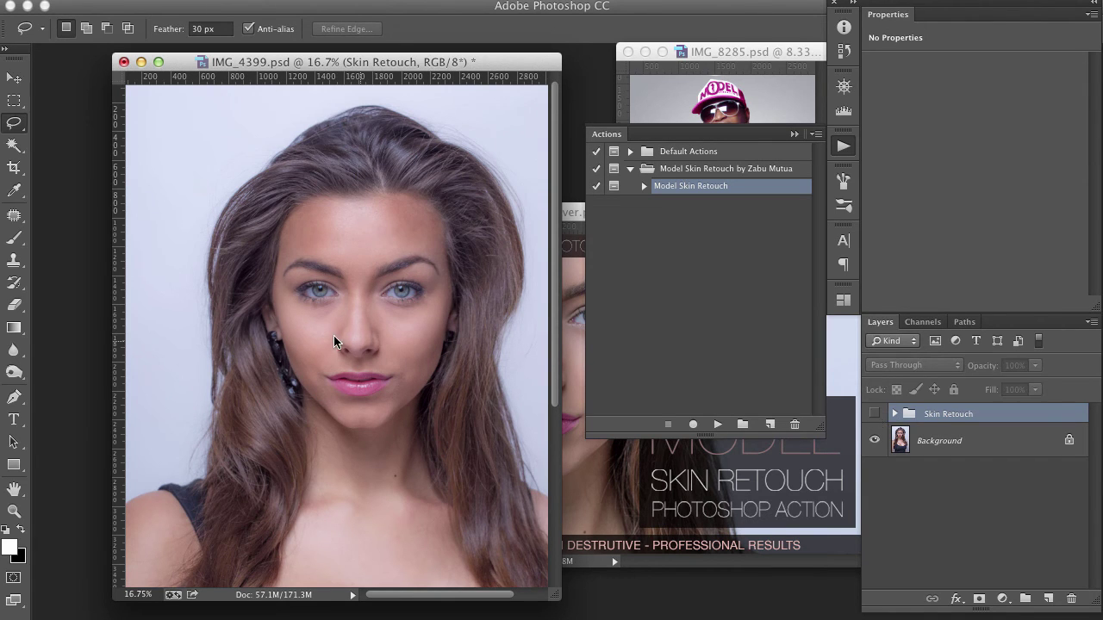
pyautogui.scroll(6, 405, 308)
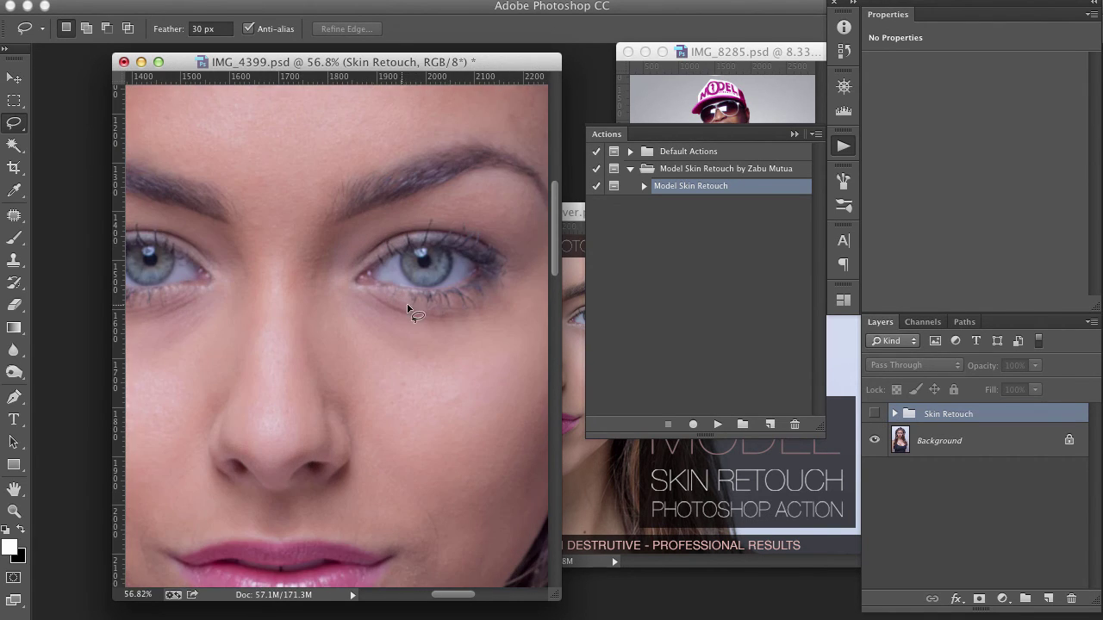
pyautogui.scroll(-5, 355, 304)
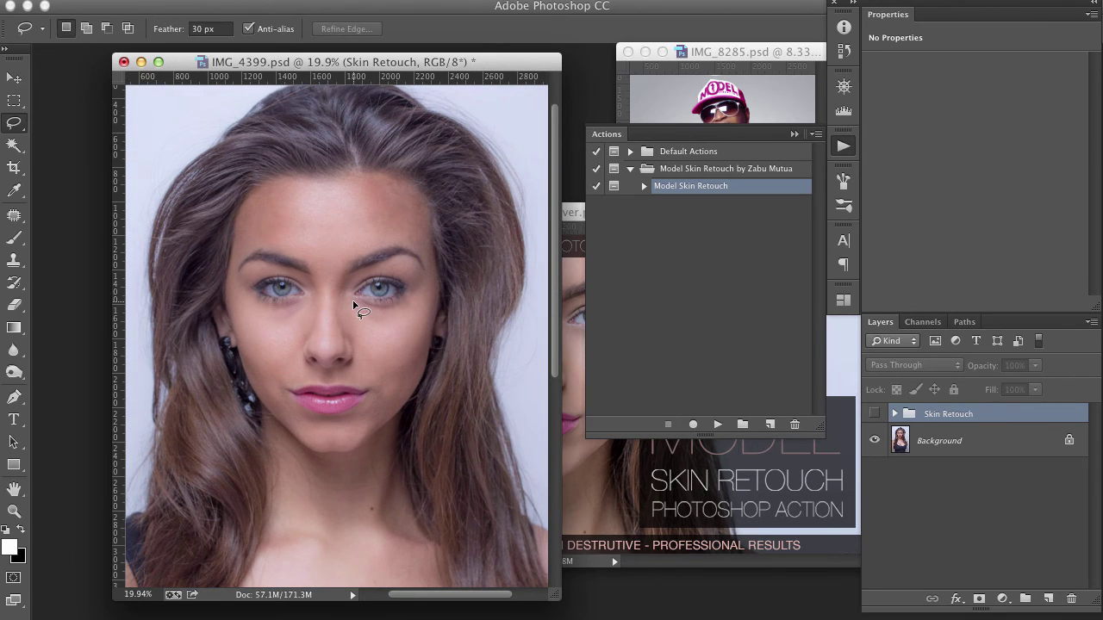
pyautogui.scroll(1, 355, 305)
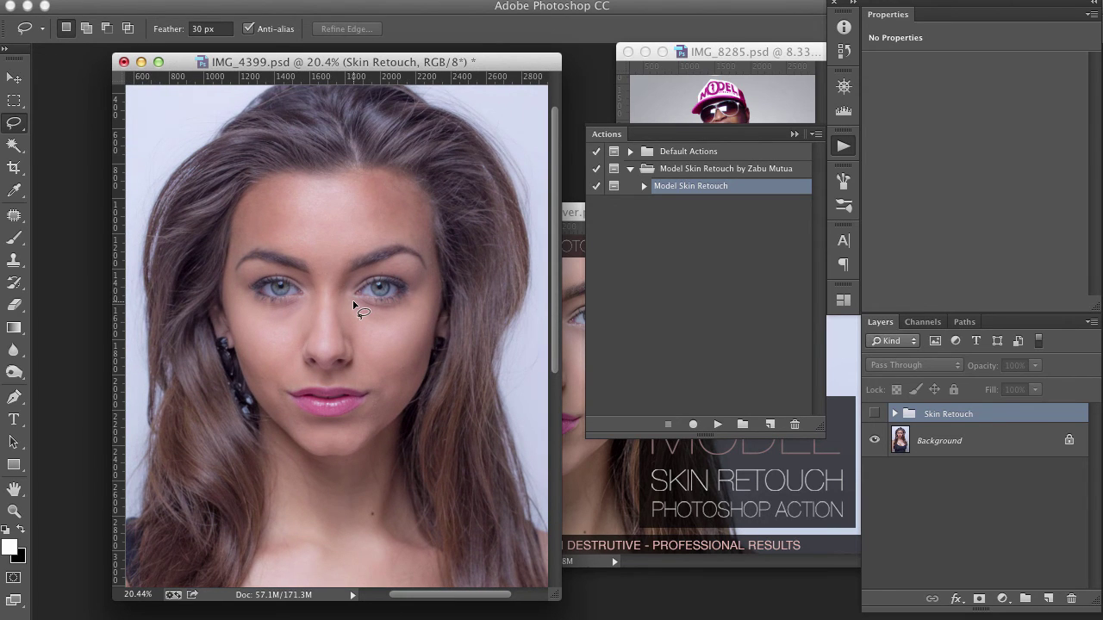
pyautogui.click(875, 415)
pyautogui.click(875, 416)
pyautogui.click(875, 415)
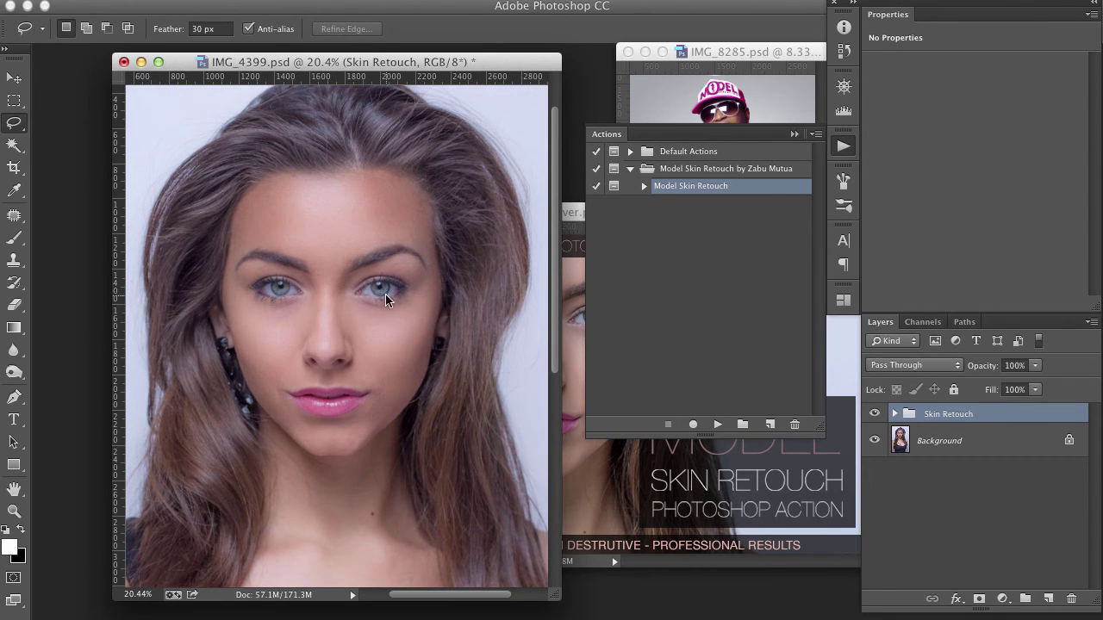
pyautogui.scroll(3, 320, 279)
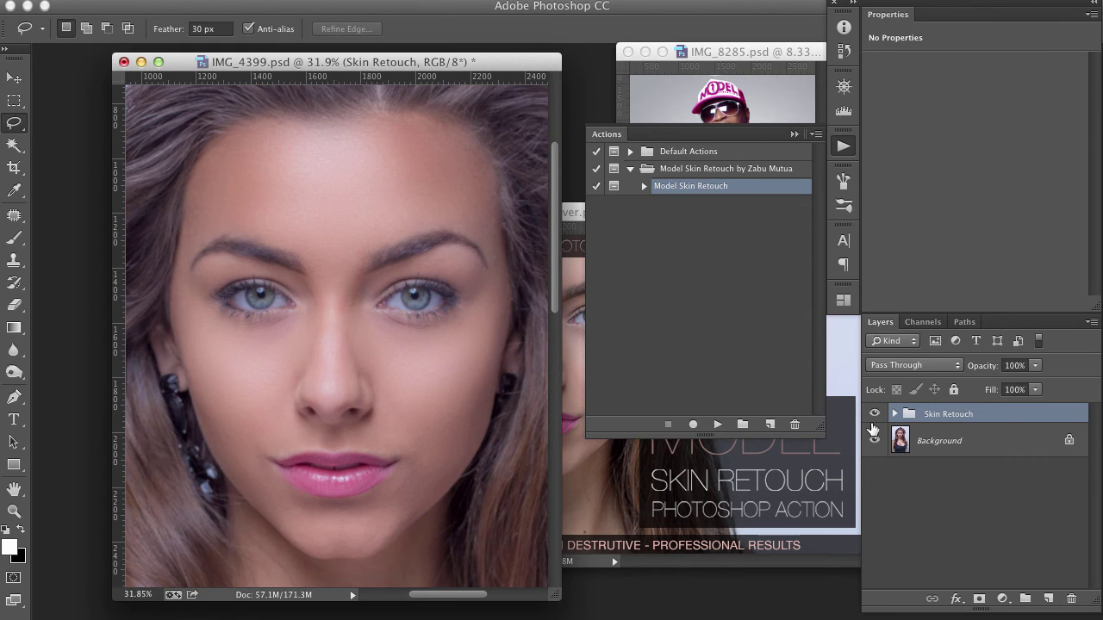
pyautogui.click(875, 415)
pyautogui.click(875, 415)
# Expand the group and select the Skin Retouch group together with its Texture and Skin layers.
pyautogui.click(895, 415)
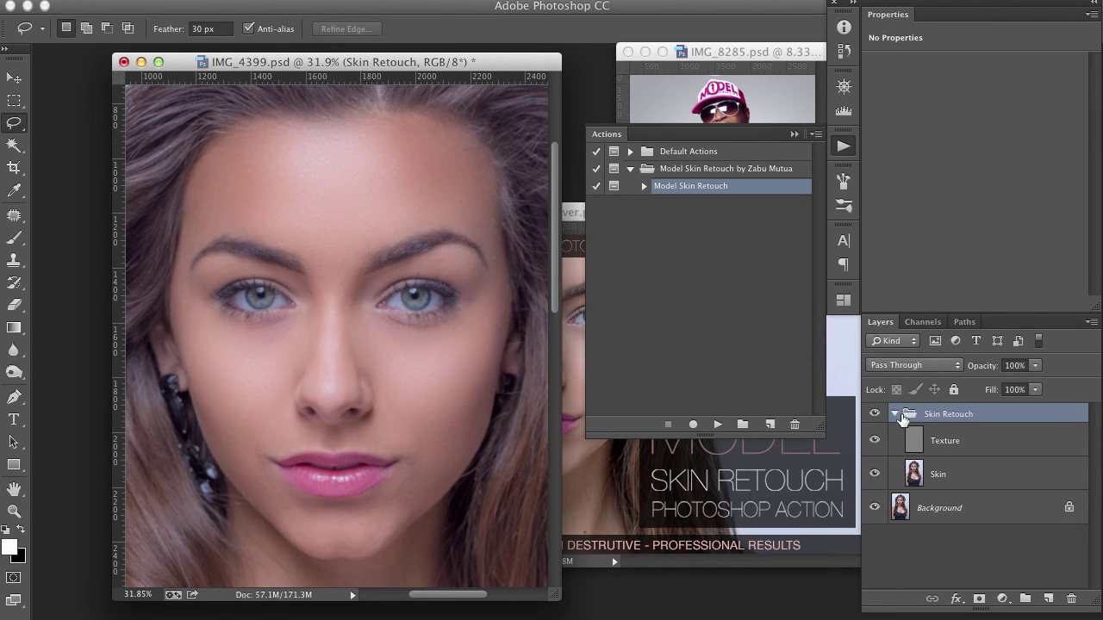
pyautogui.click(966, 446)
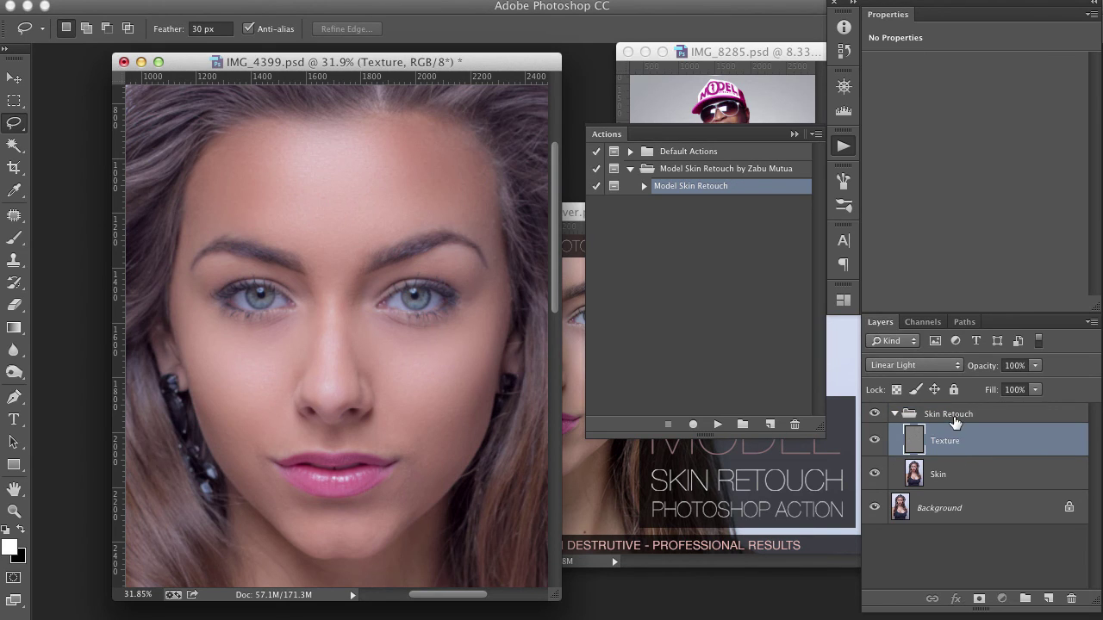
pyautogui.click(954, 419)
pyautogui.keyDown('shift'); pyautogui.click(952, 466); pyautogui.keyUp('shift')
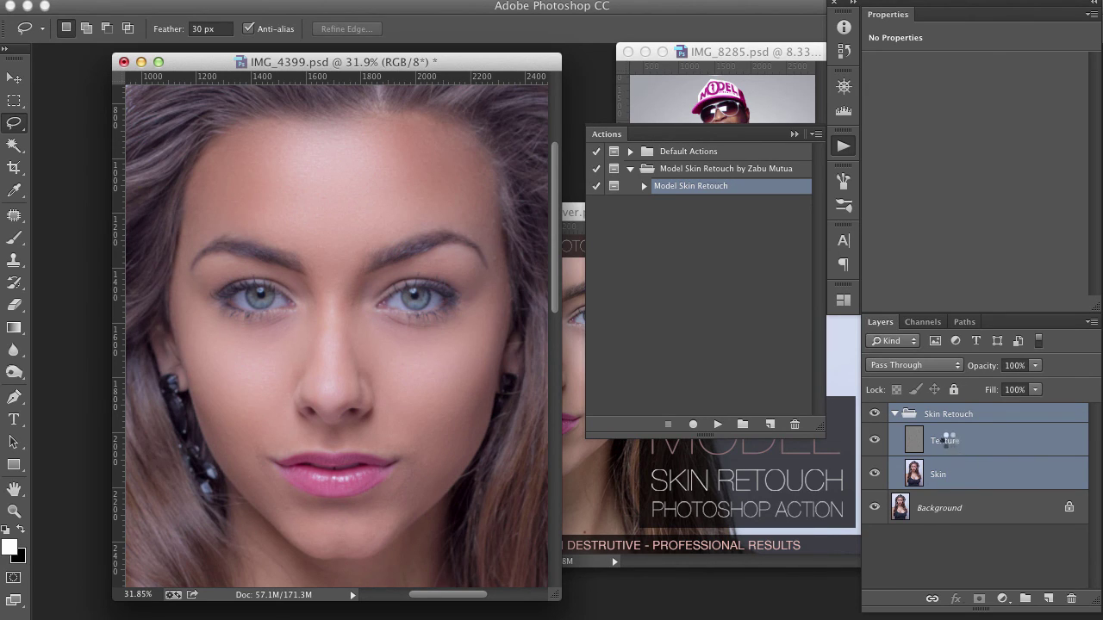
# Merge the selected group and layers with Cmd+E, then toggle the merged Skin Retouch layer to check it.
pyautogui.press('super+e')
pyautogui.click(877, 421)
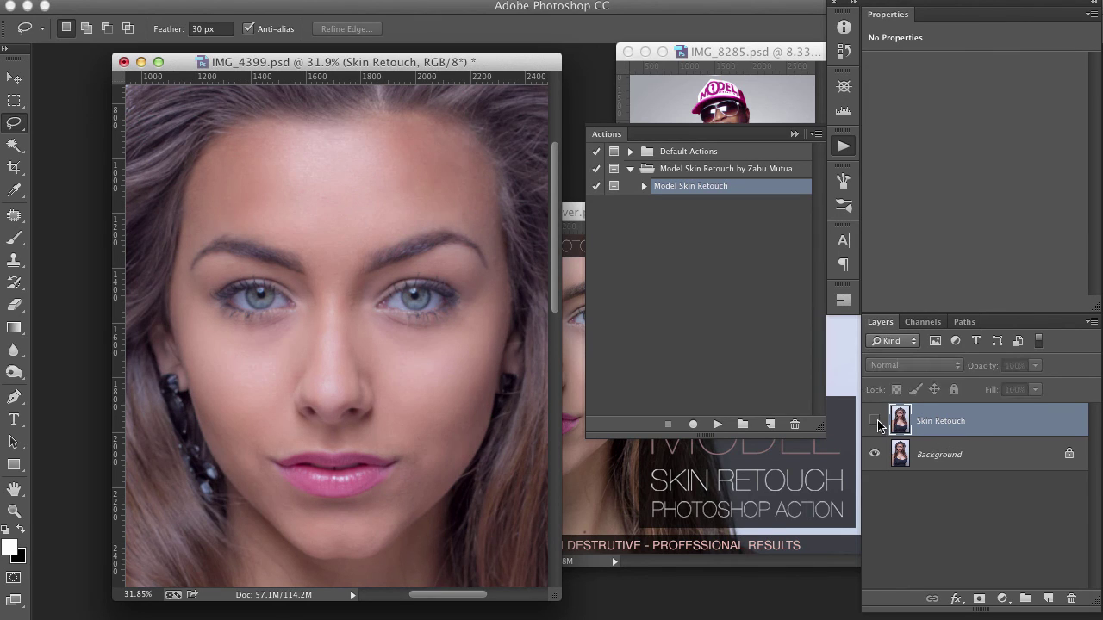
pyautogui.click(876, 421)
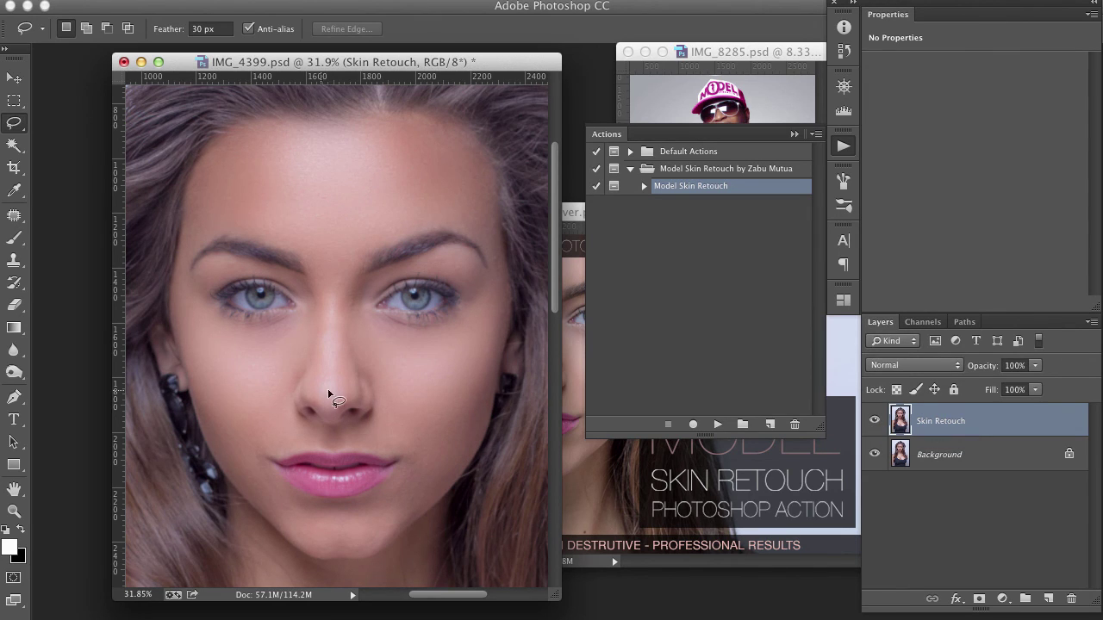
pyautogui.scroll(-6, 385, 385)
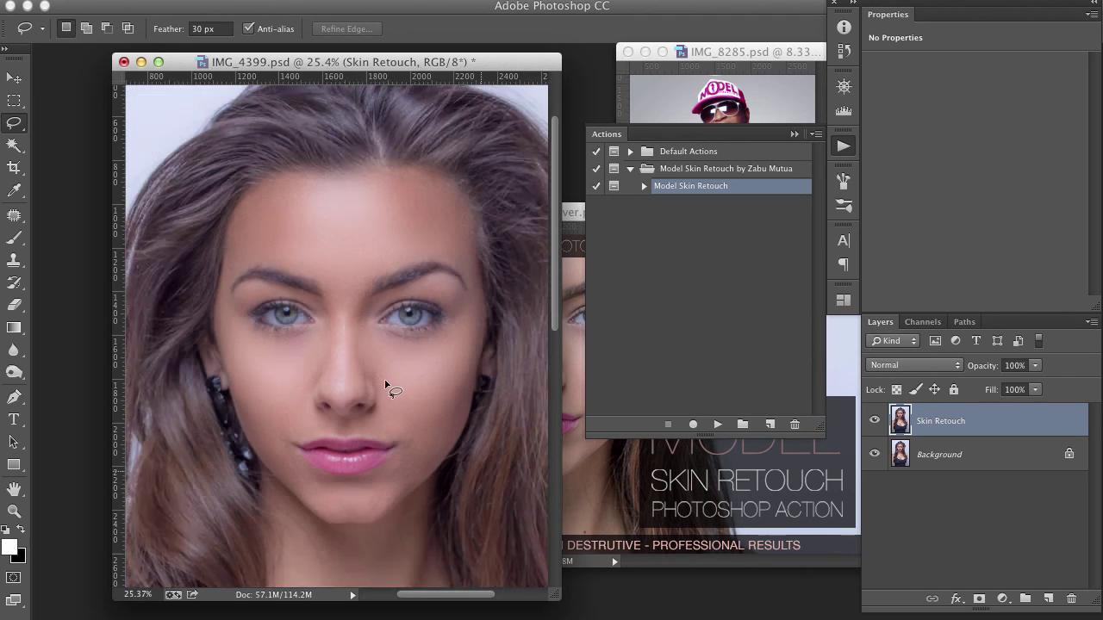
pyautogui.scroll(2, 376, 382)
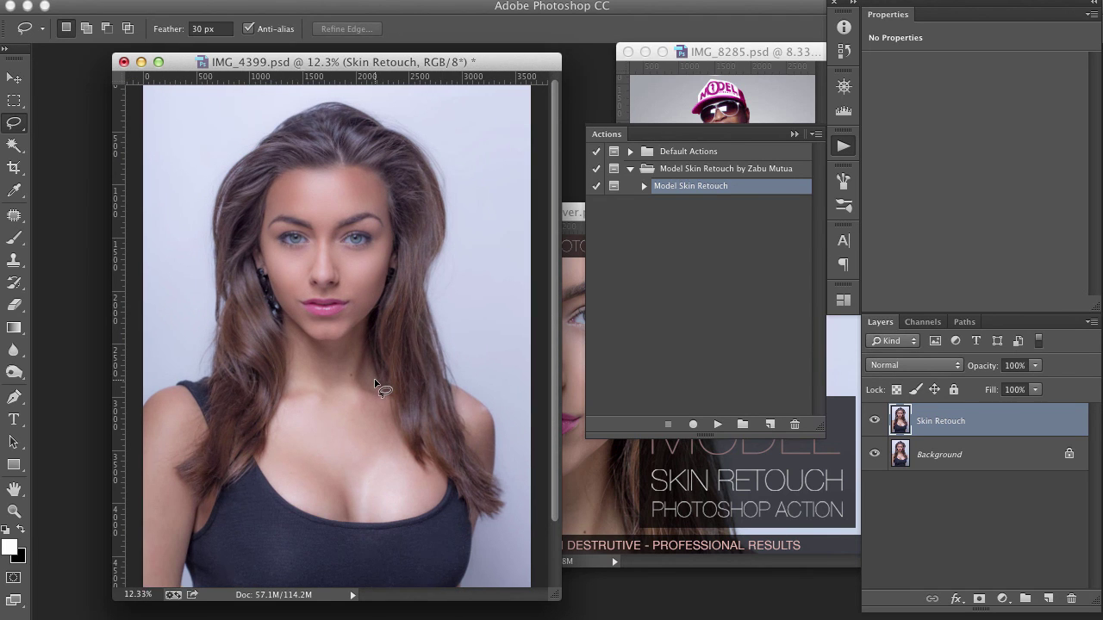
pyautogui.scroll(1, 335, 261)
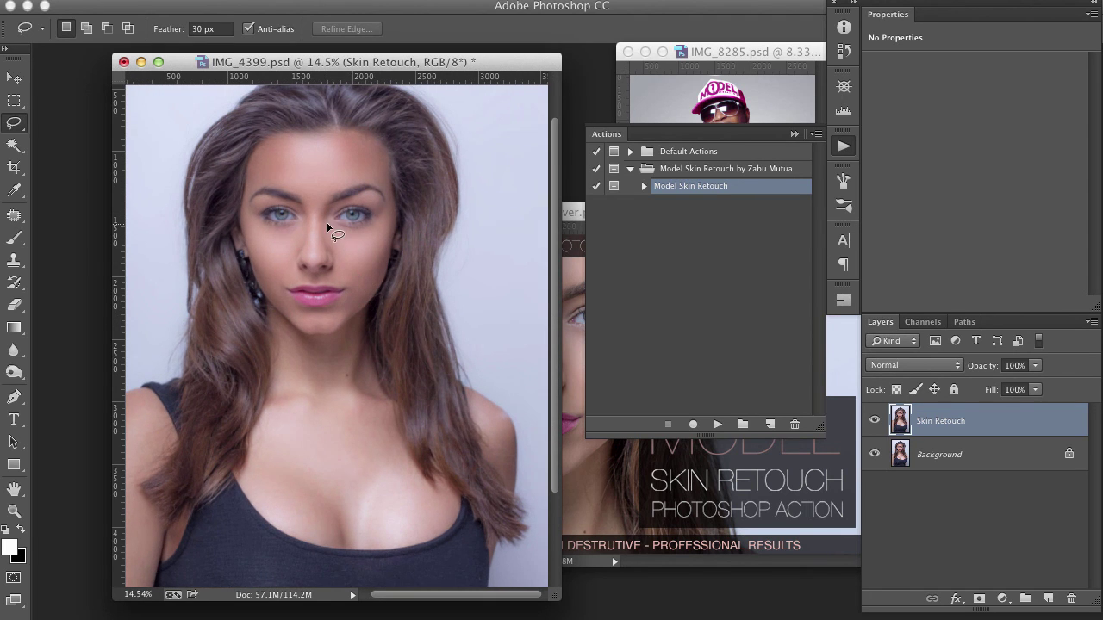
pyautogui.scroll(2, 328, 227)
pyautogui.scroll(5, 332, 226)
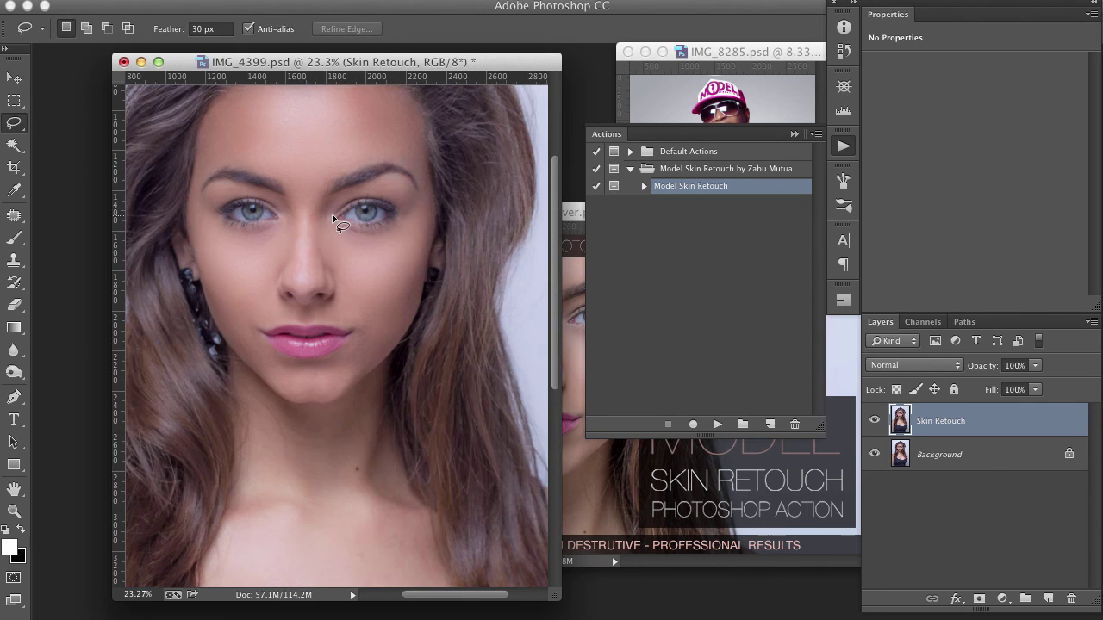
# Close the Actions panel and move the IMG_4399 window left beside the graphiriver.psd cover image.
pyautogui.click(792, 134)
pyautogui.click(654, 211)
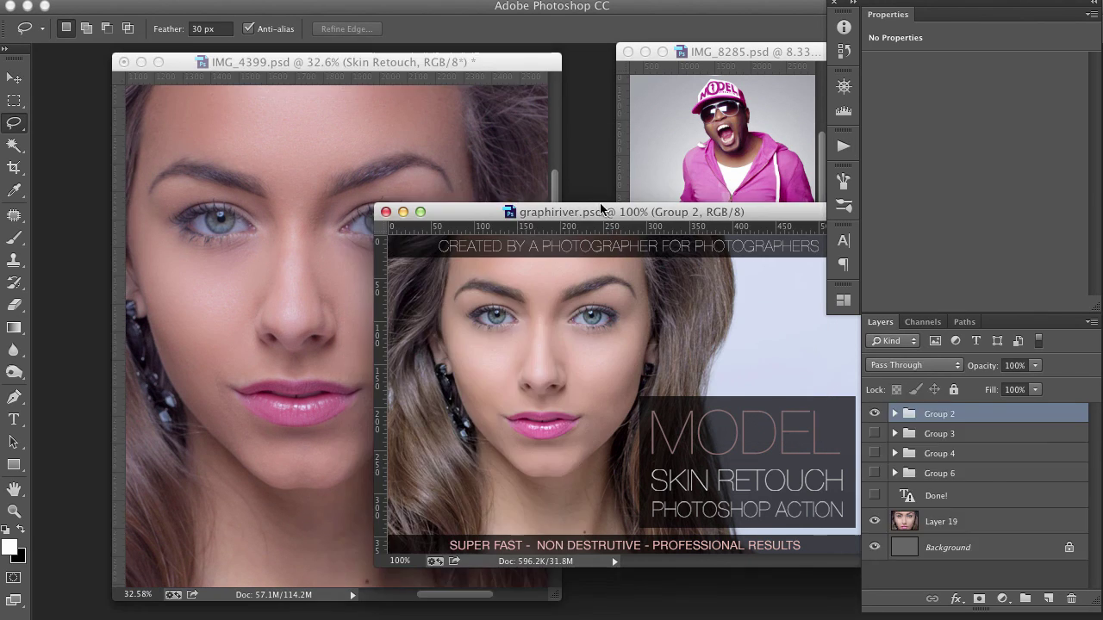
pyautogui.click(318, 69)
pyautogui.scroll(-5, 291, 237)
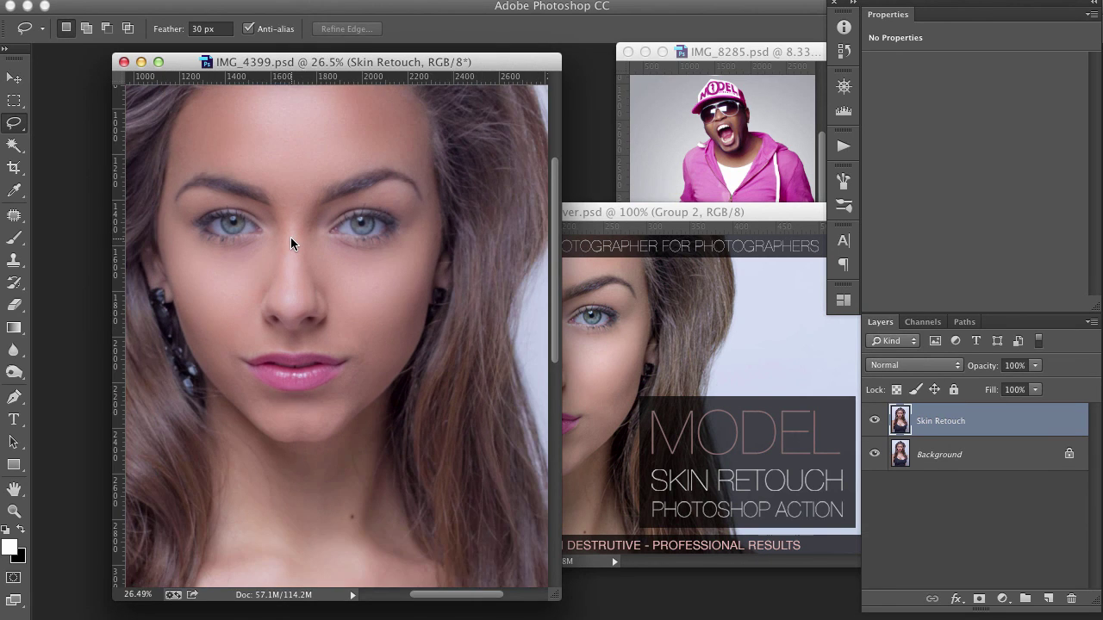
pyautogui.scroll(-1, 290, 237)
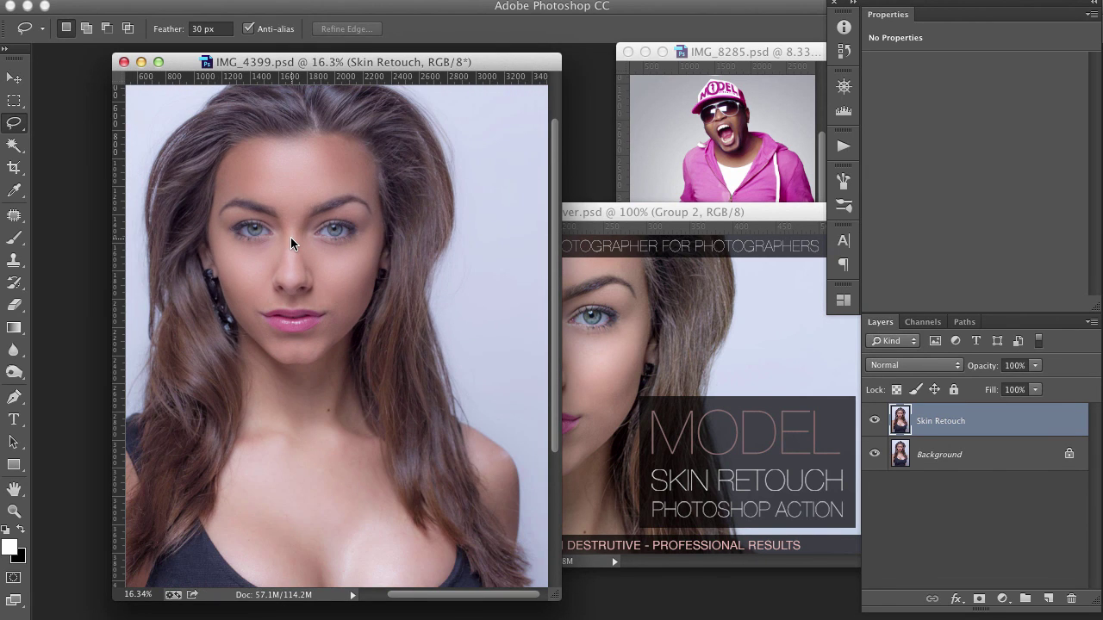
pyautogui.click(585, 223)
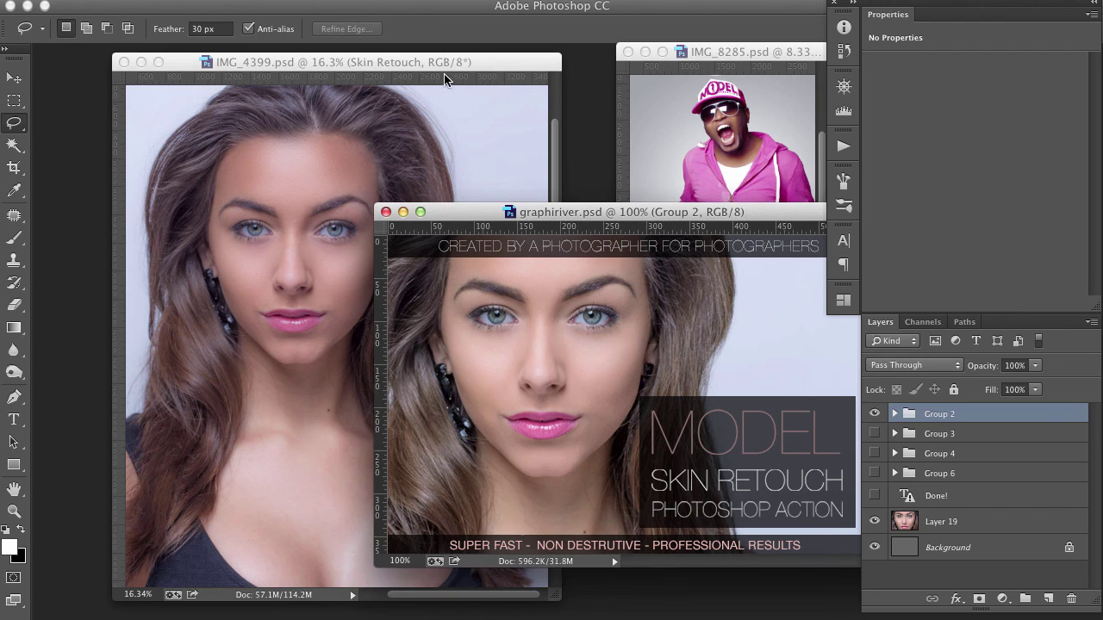
pyautogui.moveTo(448, 63)
pyautogui.mouseDown()
pyautogui.moveTo(404, 55)
pyautogui.moveTo(362, 69)
pyautogui.mouseUp()
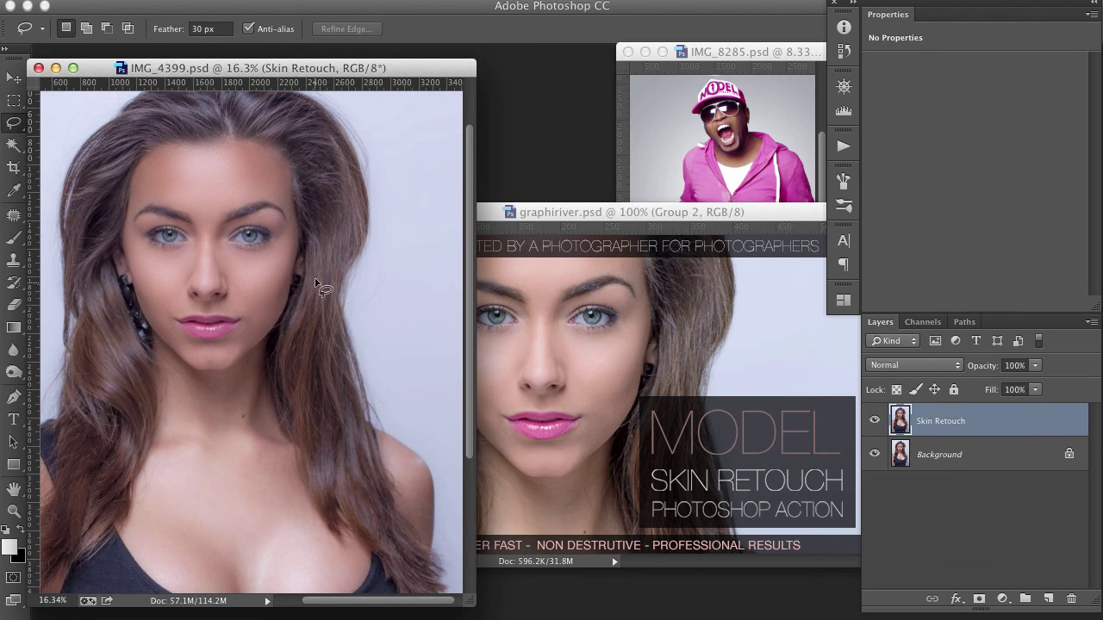